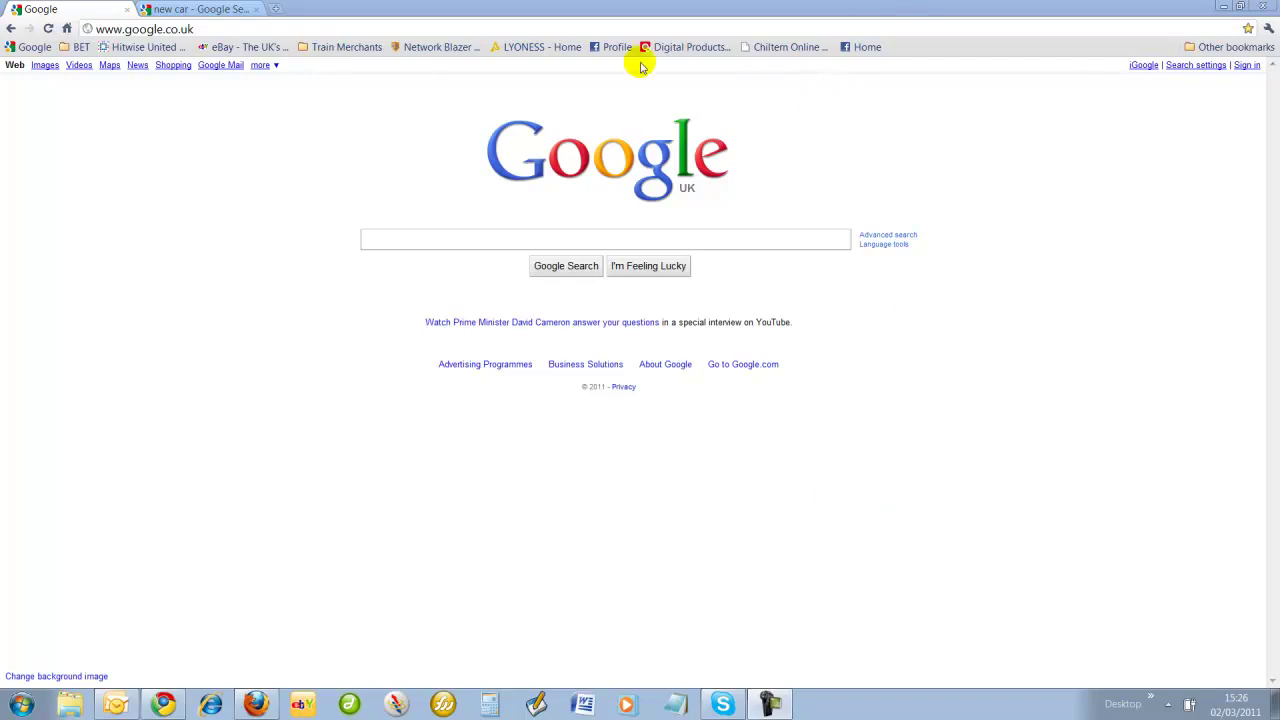
- Look over the ads and listings on the "new car" Google results page and return to the Google home page
{"action": "left_click", "coordinate": [195, 10]}
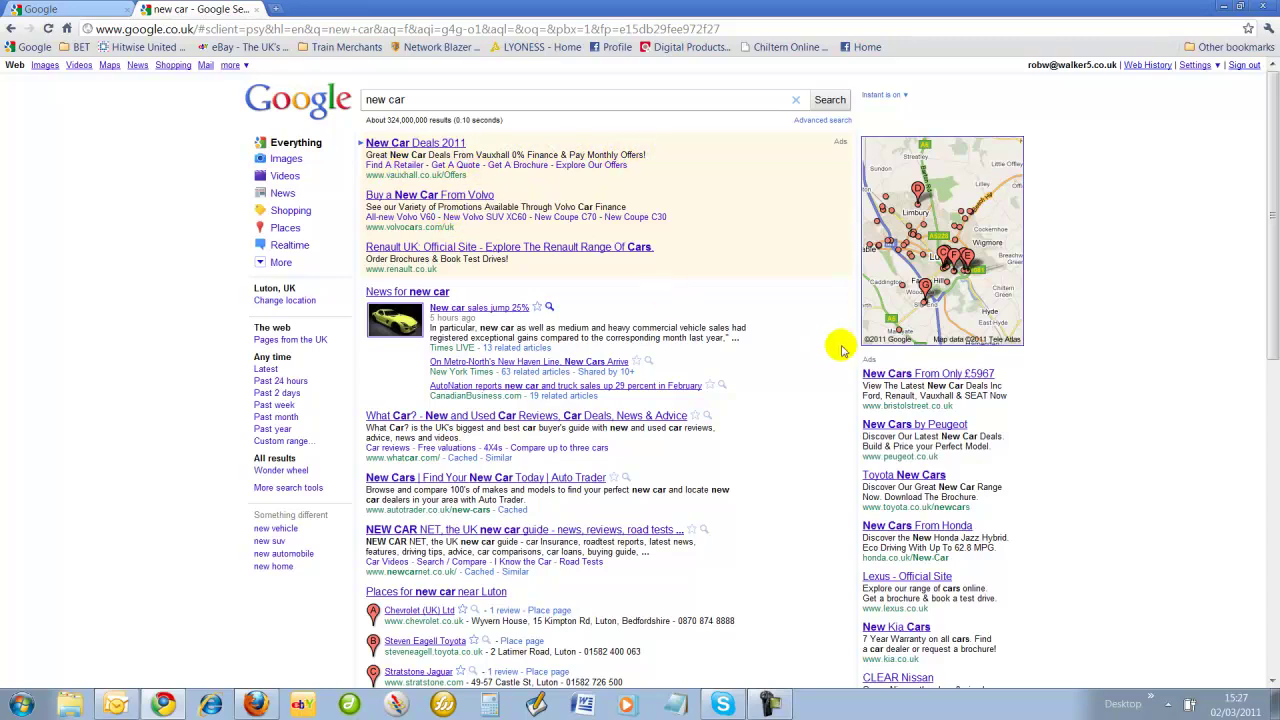
{"action": "scroll", "coordinate": [975, 530], "scroll_direction": "down", "scroll_amount": 2}
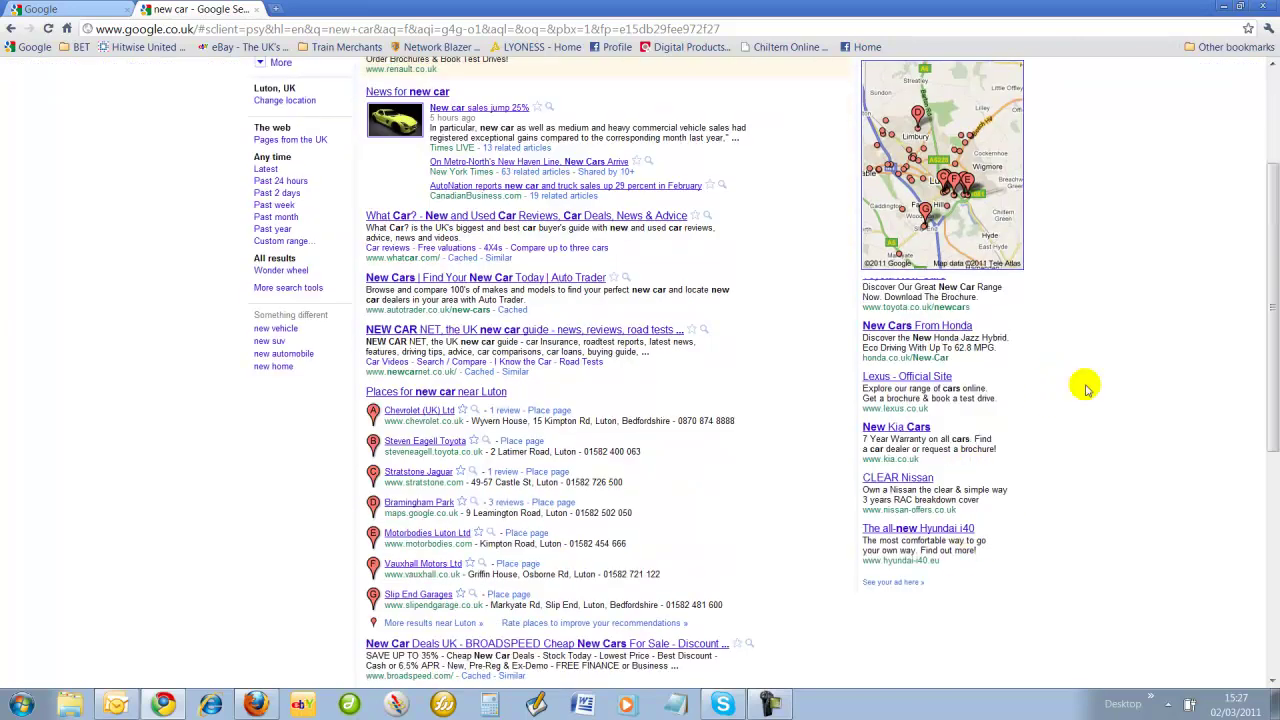
{"action": "scroll", "coordinate": [1000, 500], "scroll_direction": "up", "scroll_amount": 2}
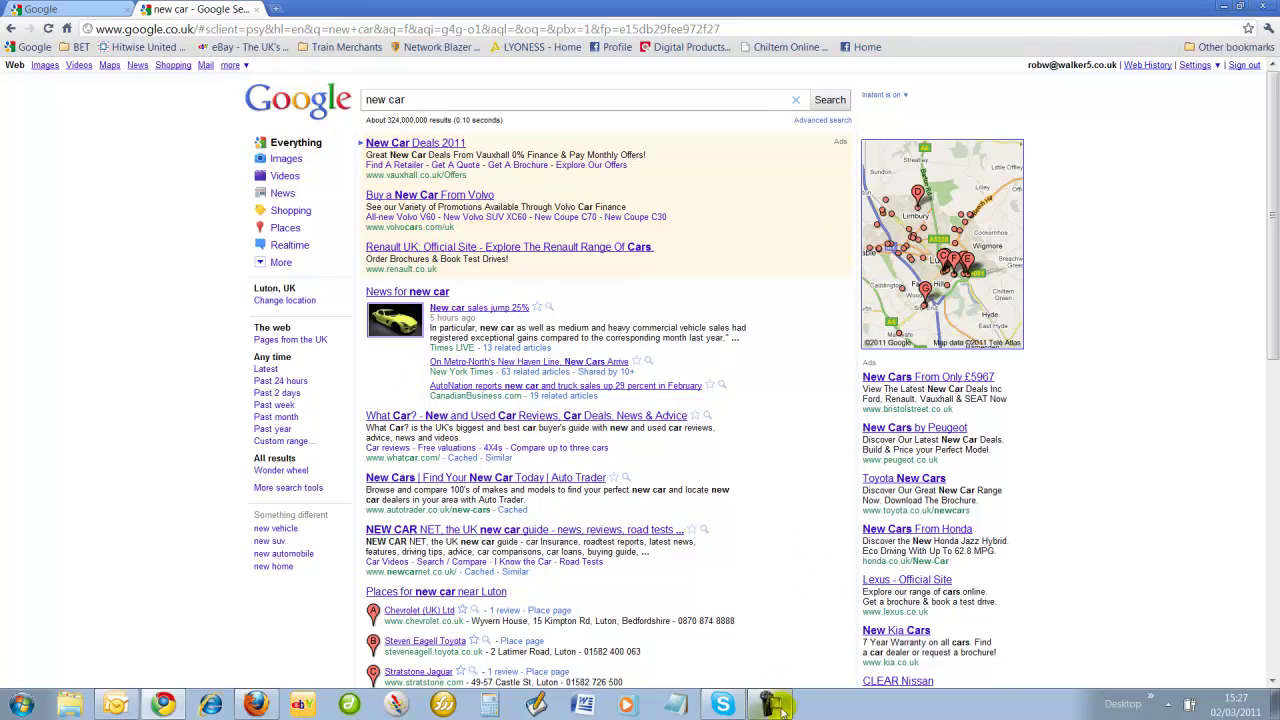
{"action": "key", "text": "ctrl+Tab"}
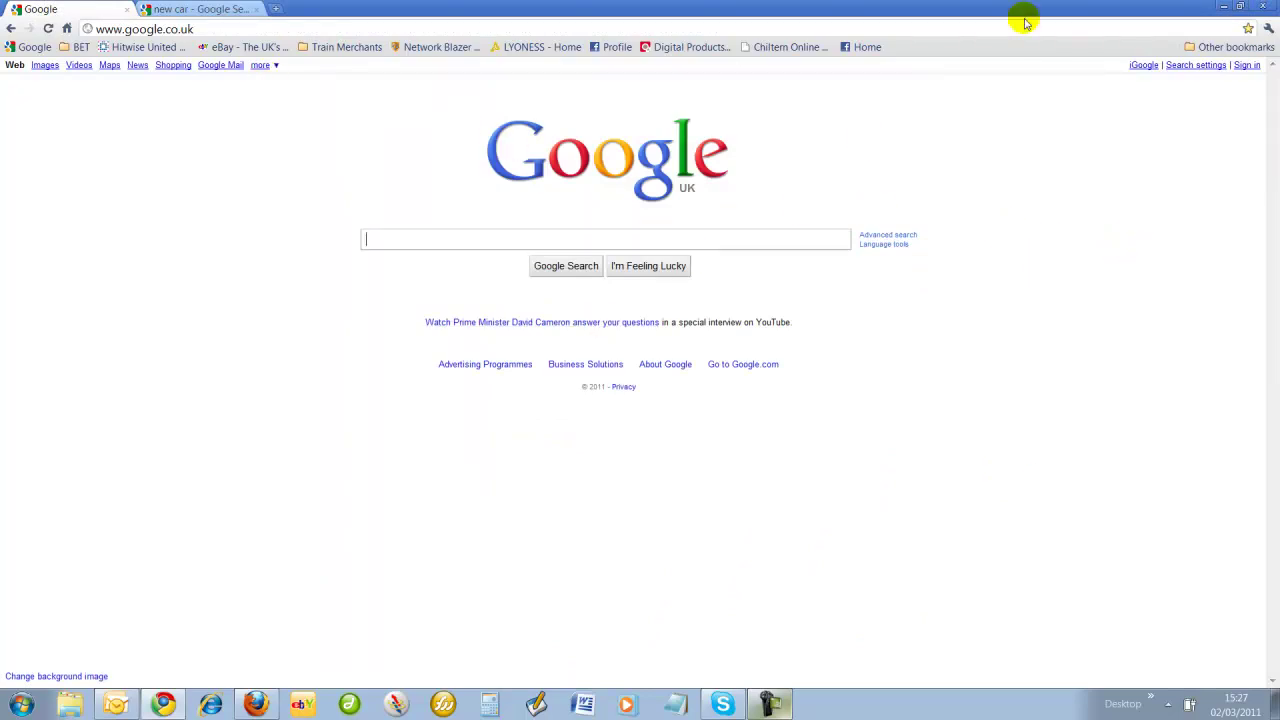
- Sign in to Google with the saved account credentials and open AdWords from the Google Account settings
{"action": "left_click", "coordinate": [1246, 67]}
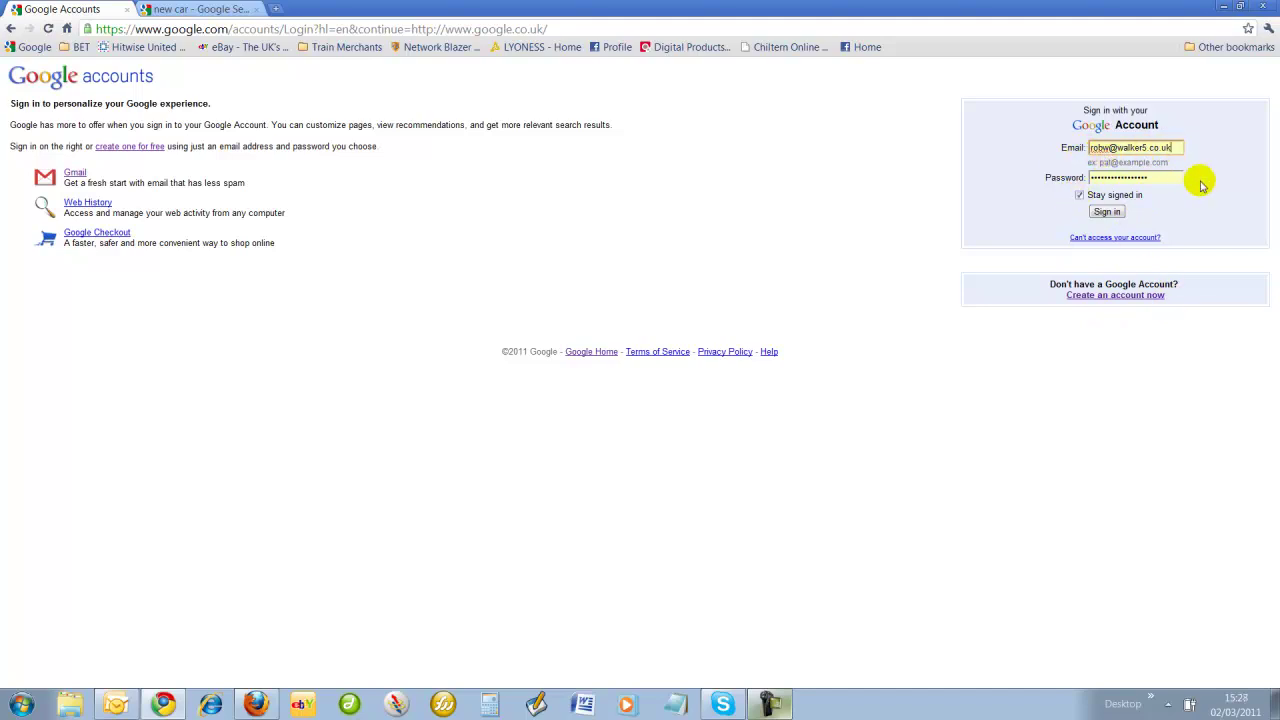
{"action": "left_click", "coordinate": [1105, 213]}
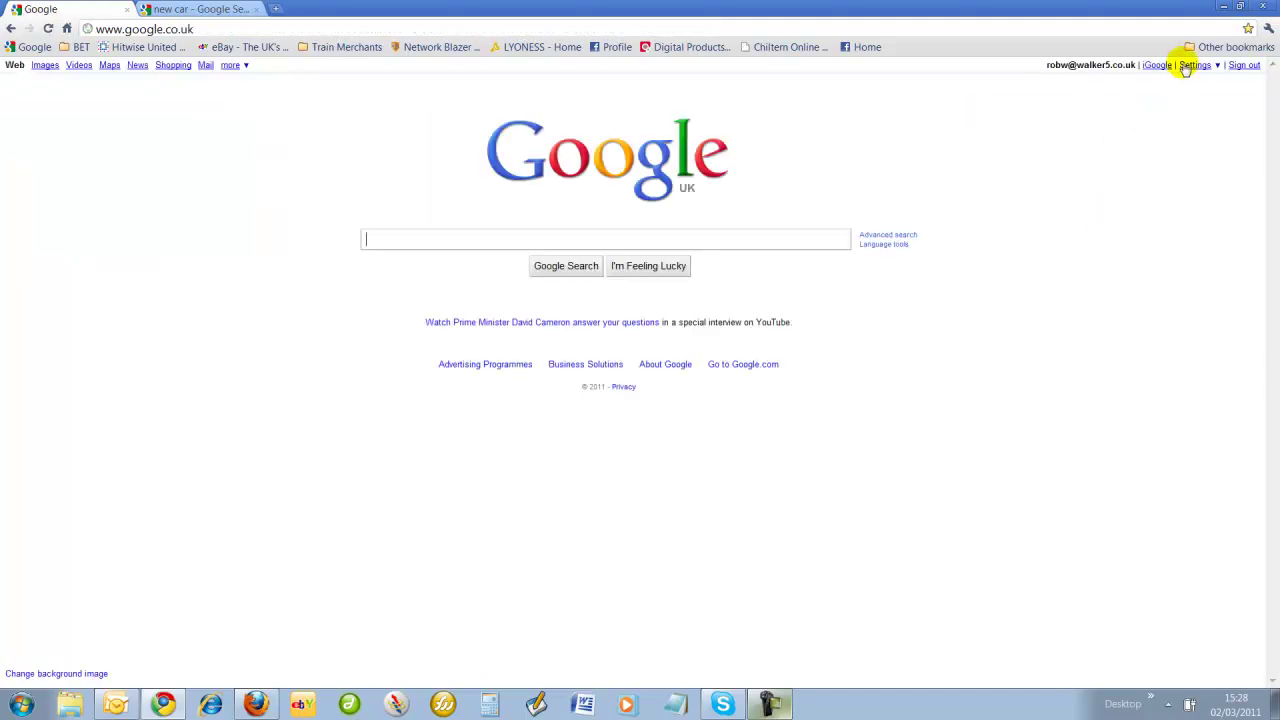
{"action": "left_click", "coordinate": [1210, 68]}
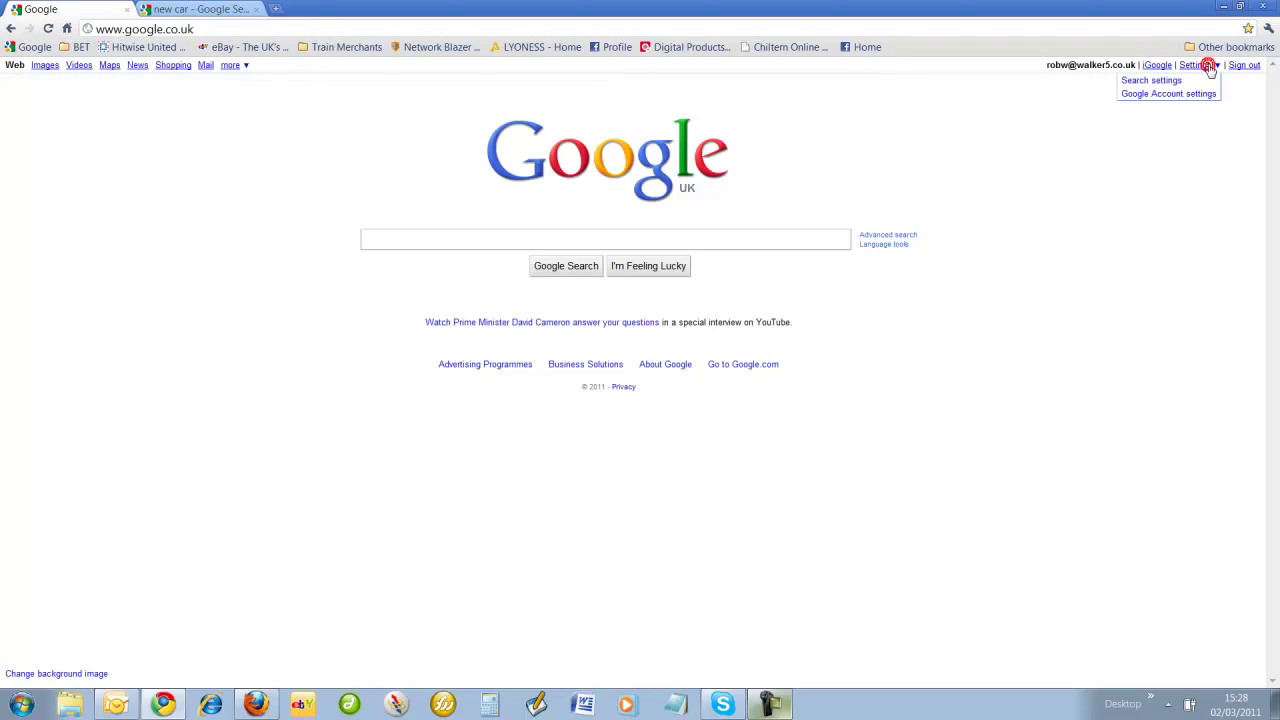
{"action": "left_click", "coordinate": [1182, 93]}
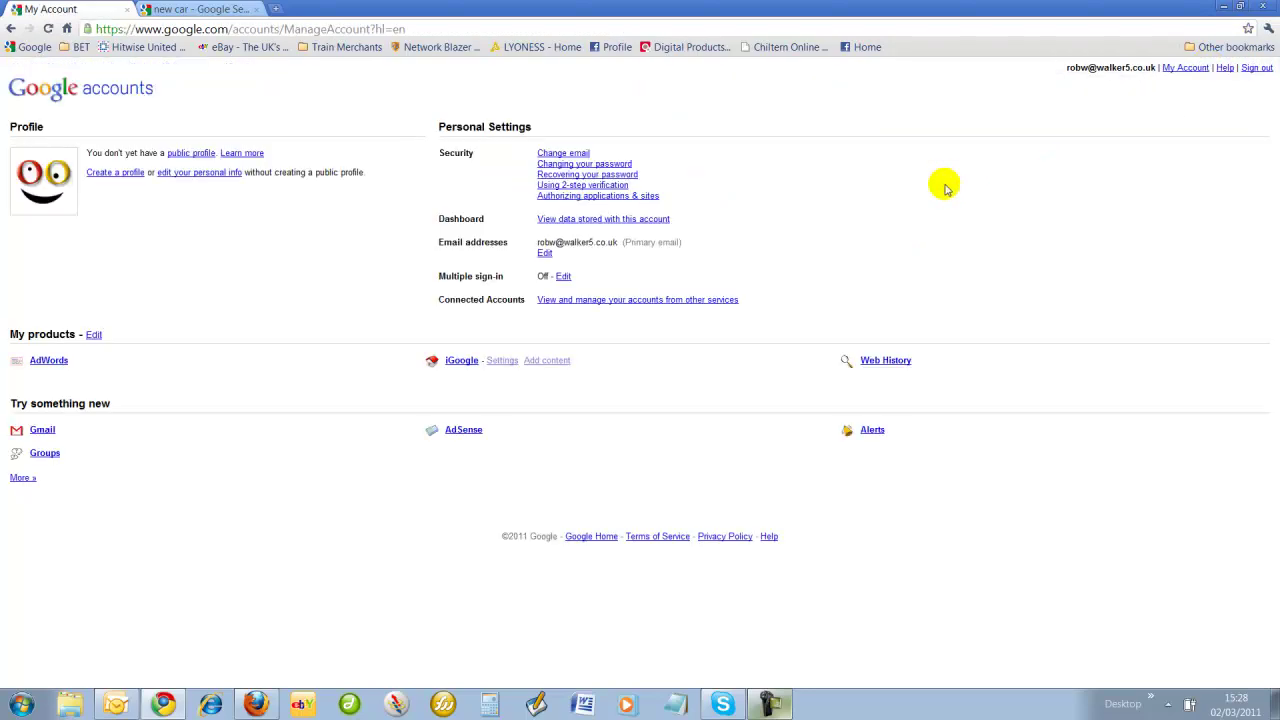
{"action": "left_click", "coordinate": [44, 365]}
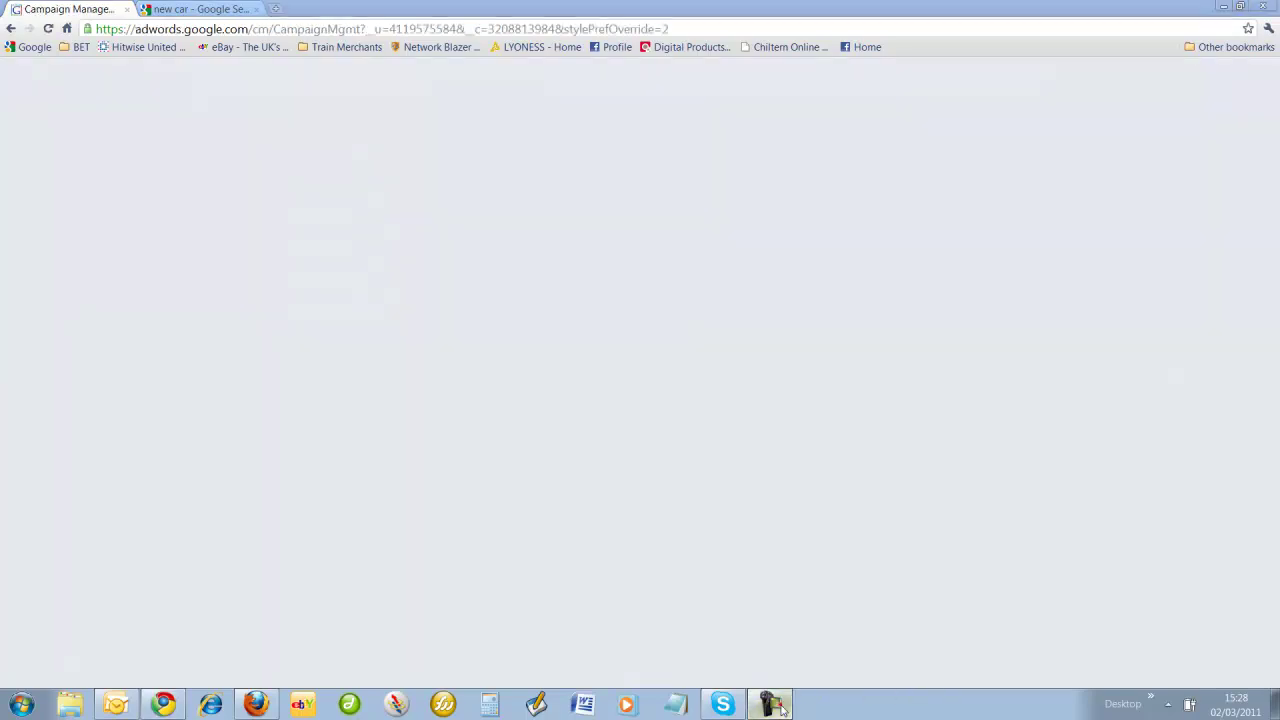
{"action": "left_click", "coordinate": [834, 497]}
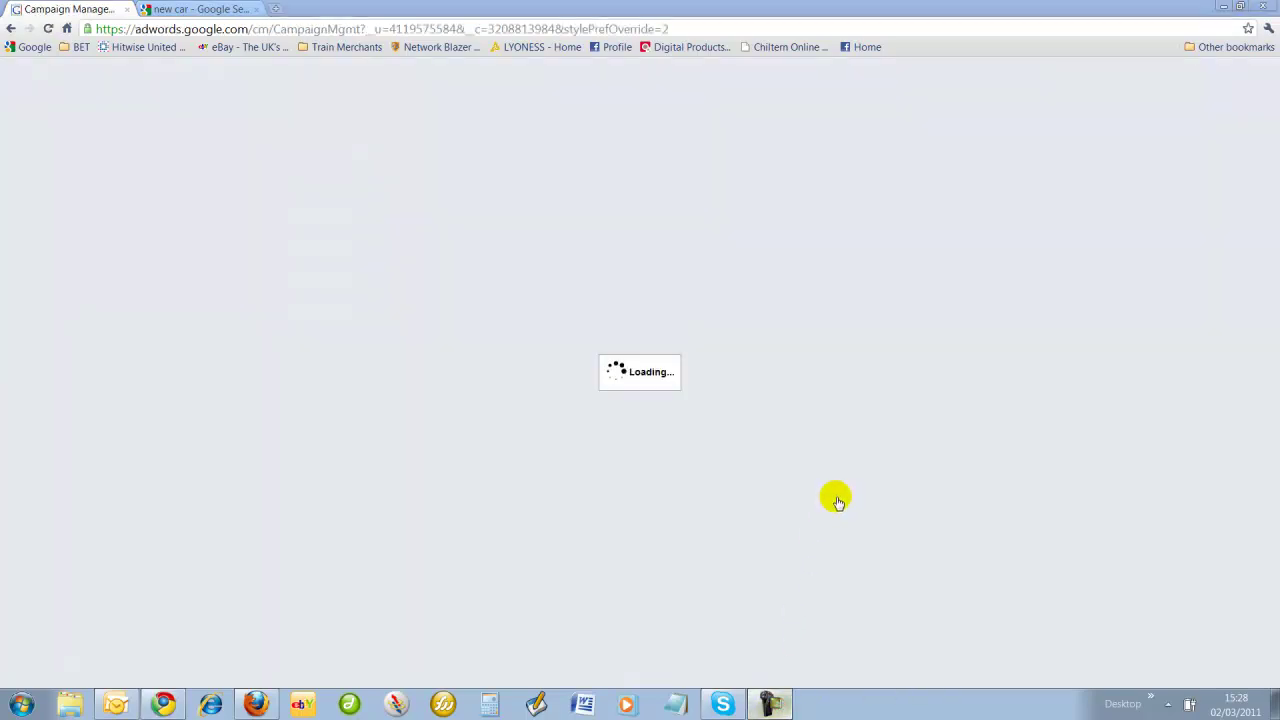
{"action": "left_click", "coordinate": [995, 577]}
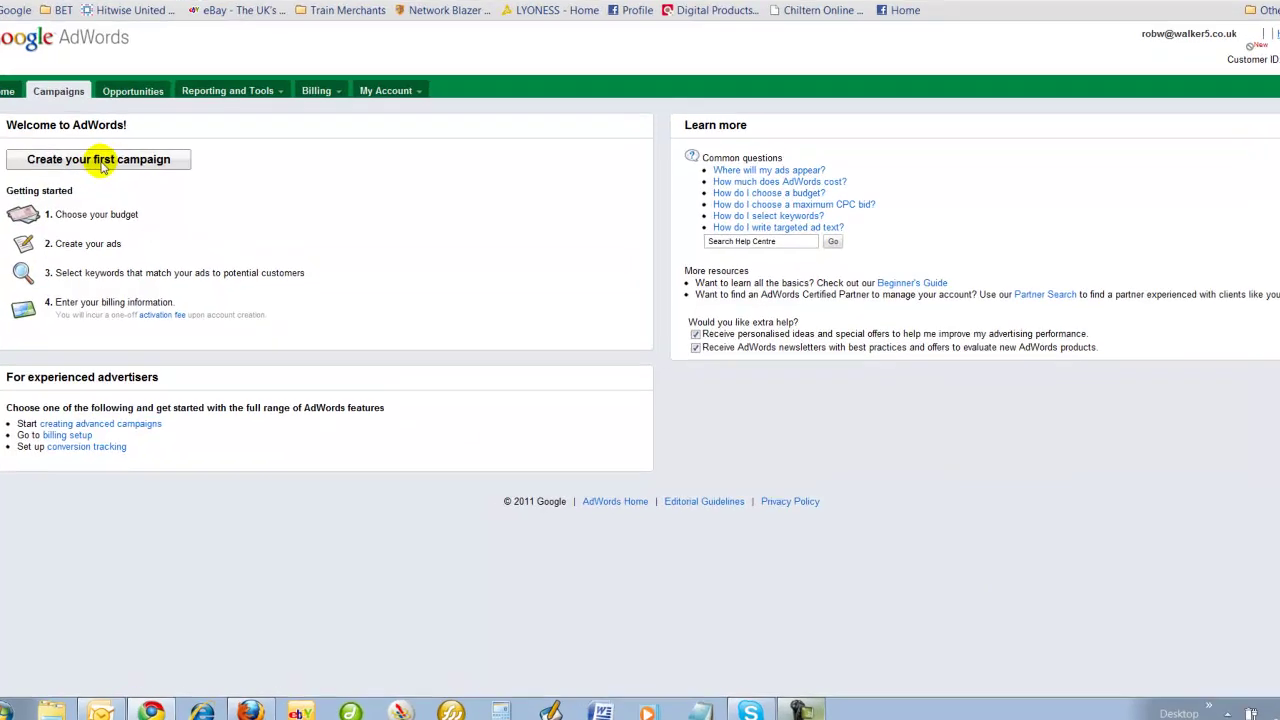
- Start creating the first AdWords campaign and name it SEO
{"action": "left_click", "coordinate": [117, 190]}
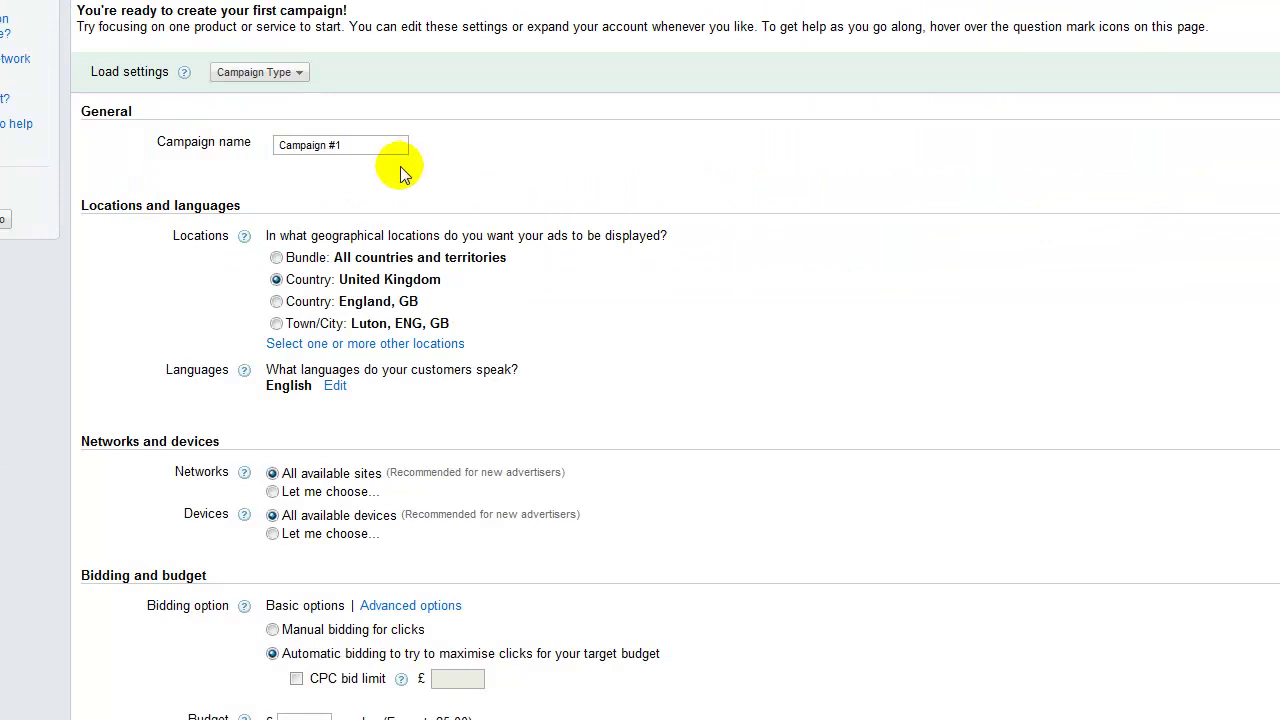
{"action": "left_click_drag", "start_coordinate": [362, 145], "coordinate": [148, 147]}
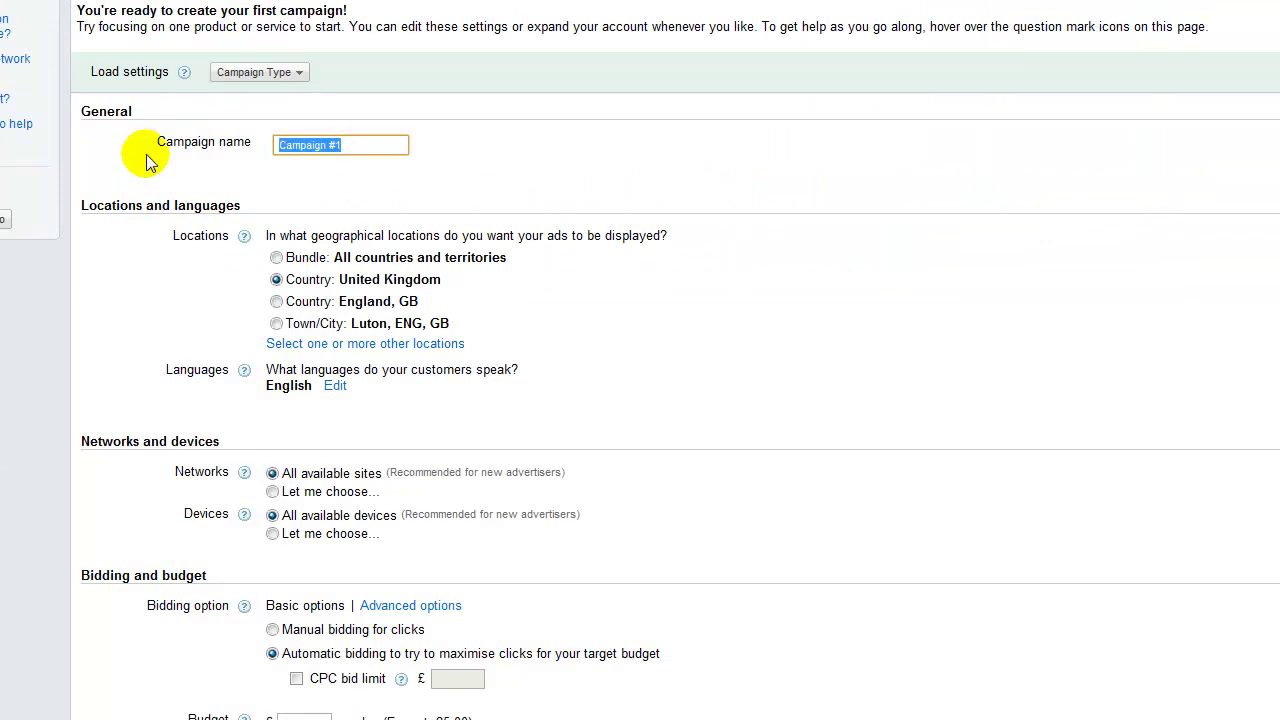
{"action": "type", "text": "s"}
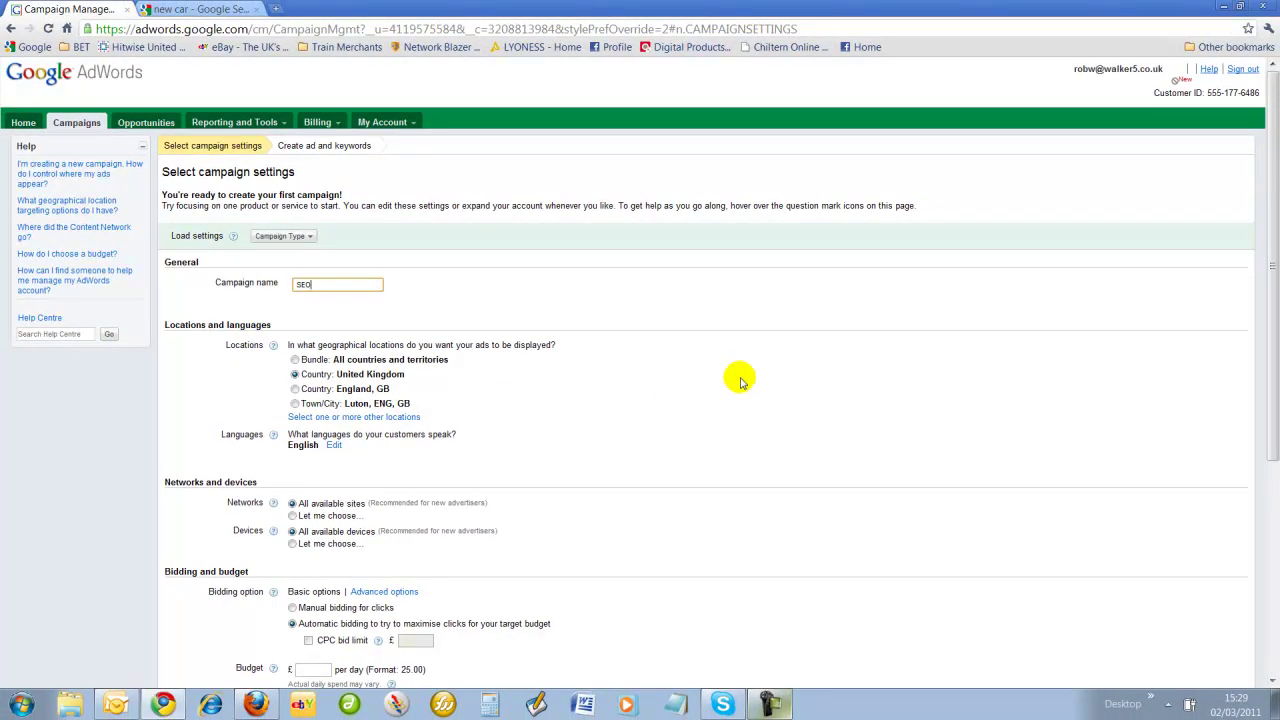
- Review the campaign's location options and expand the list of customer languages
{"action": "scroll", "coordinate": [718, 378], "scroll_direction": "down", "scroll_amount": 1}
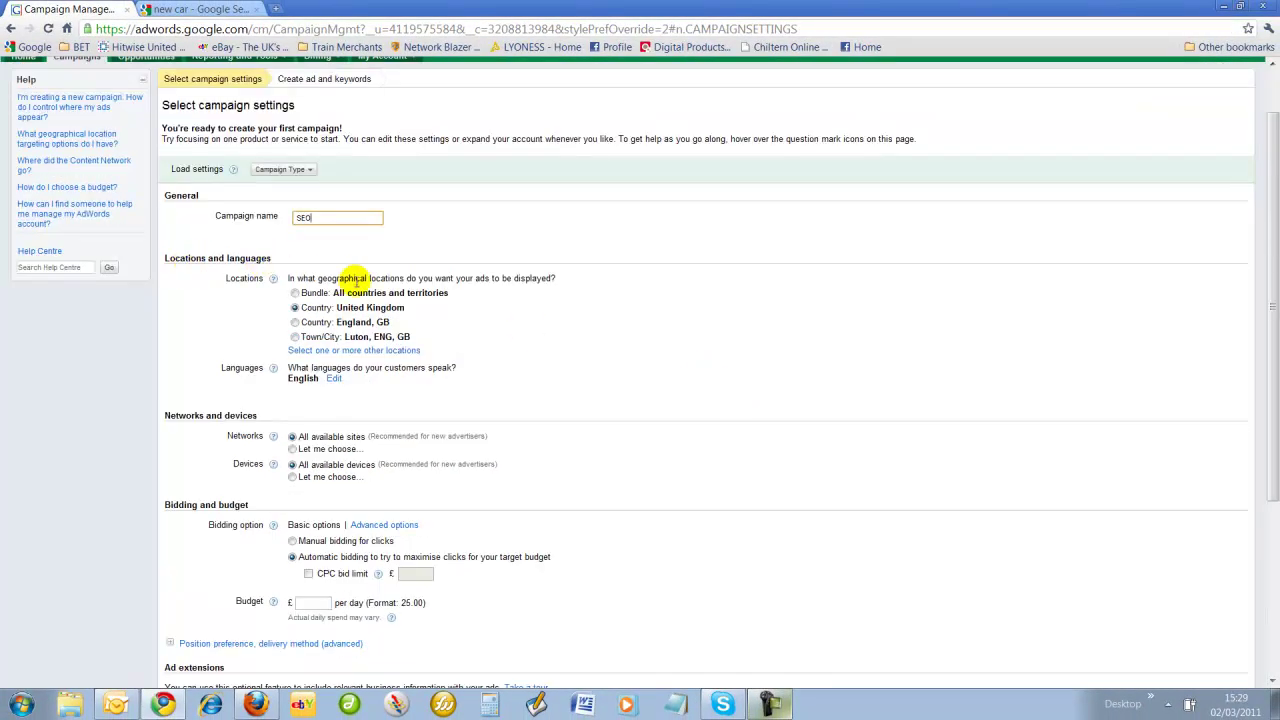
{"action": "scroll", "coordinate": [200, 130], "scroll_direction": "up", "scroll_amount": 1}
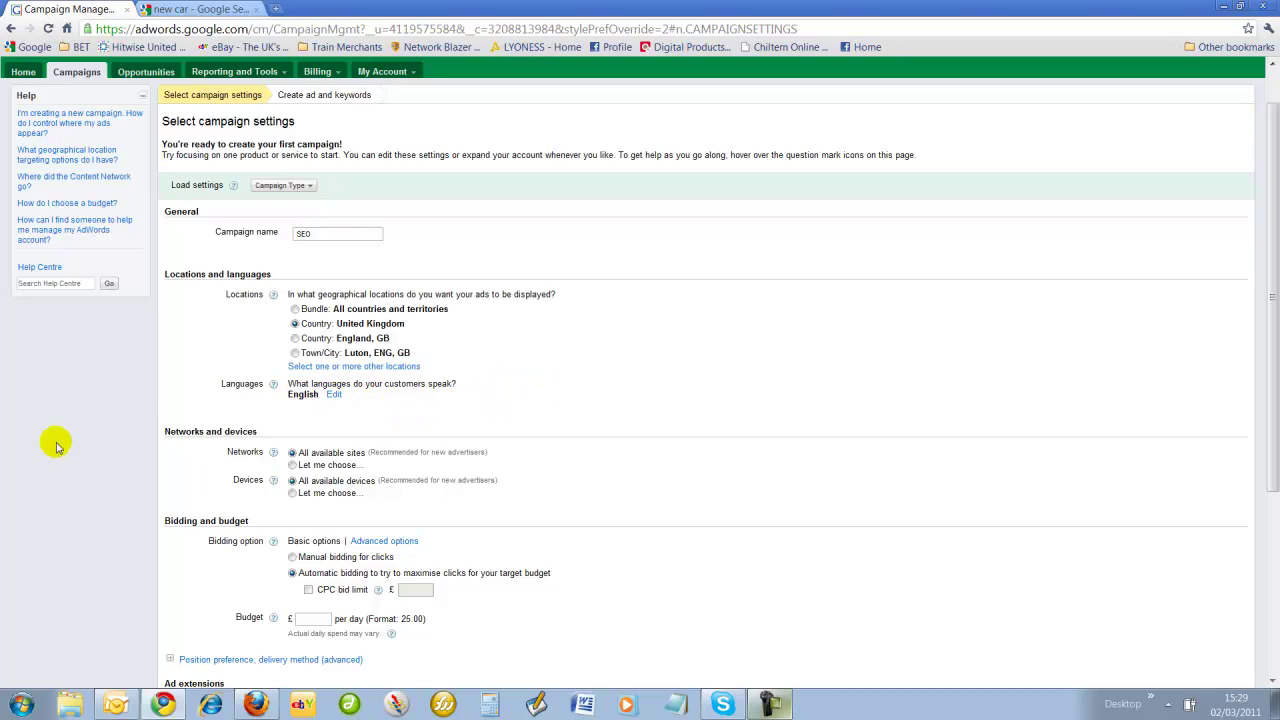
{"action": "left_click", "coordinate": [334, 396]}
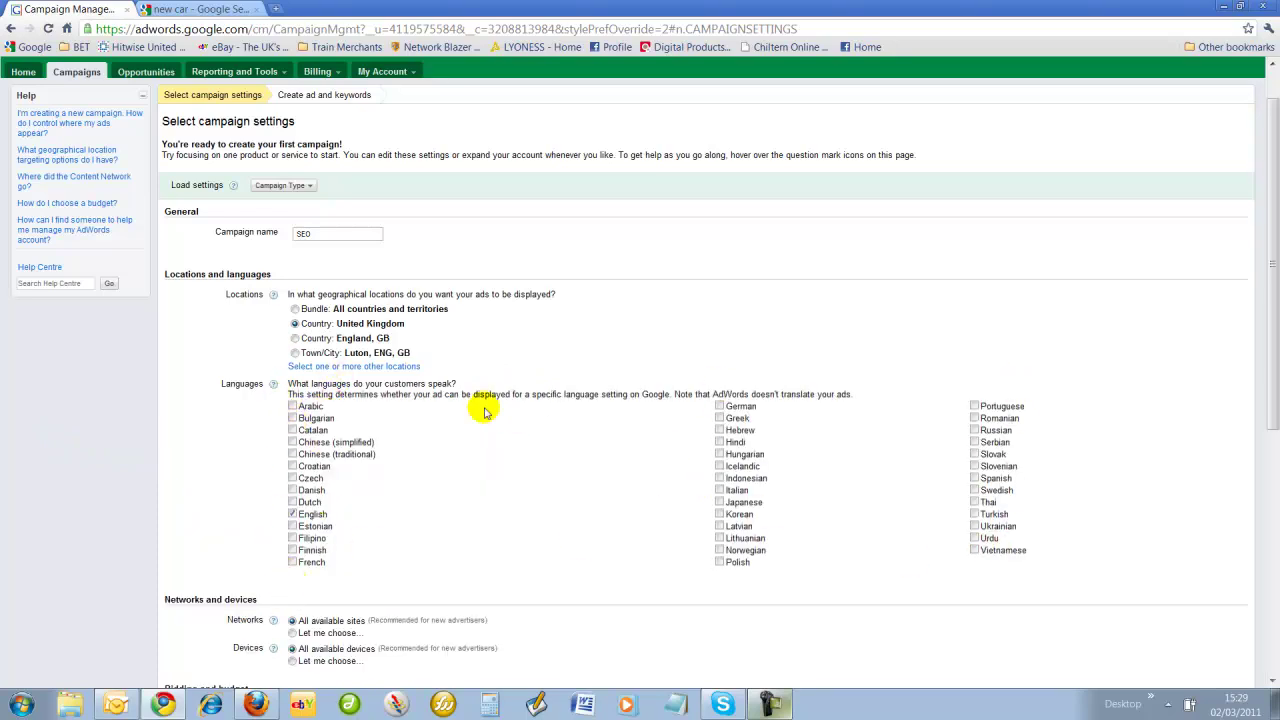
- Limit the campaign's networks to Google Search, excluding search partners and the Display Network, while comparing with the "new car" results page
{"action": "scroll", "coordinate": [485, 440], "scroll_direction": "down", "scroll_amount": 3}
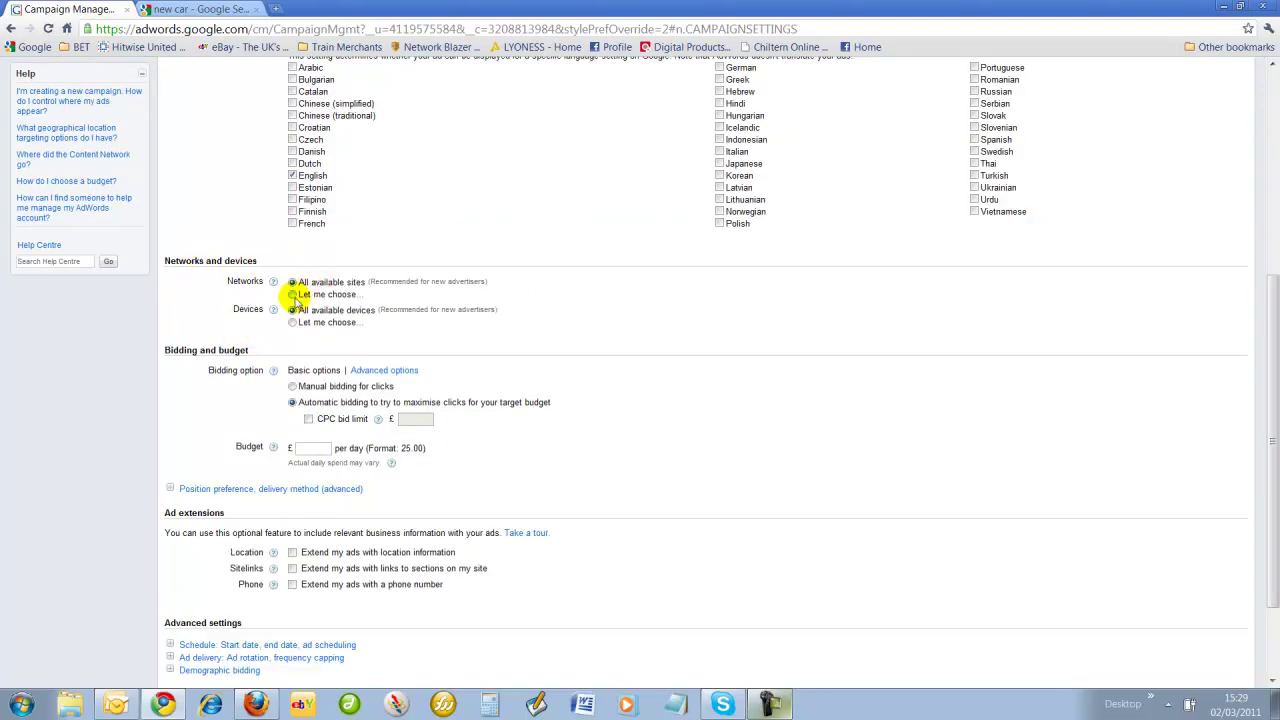
{"action": "left_click", "coordinate": [192, 10]}
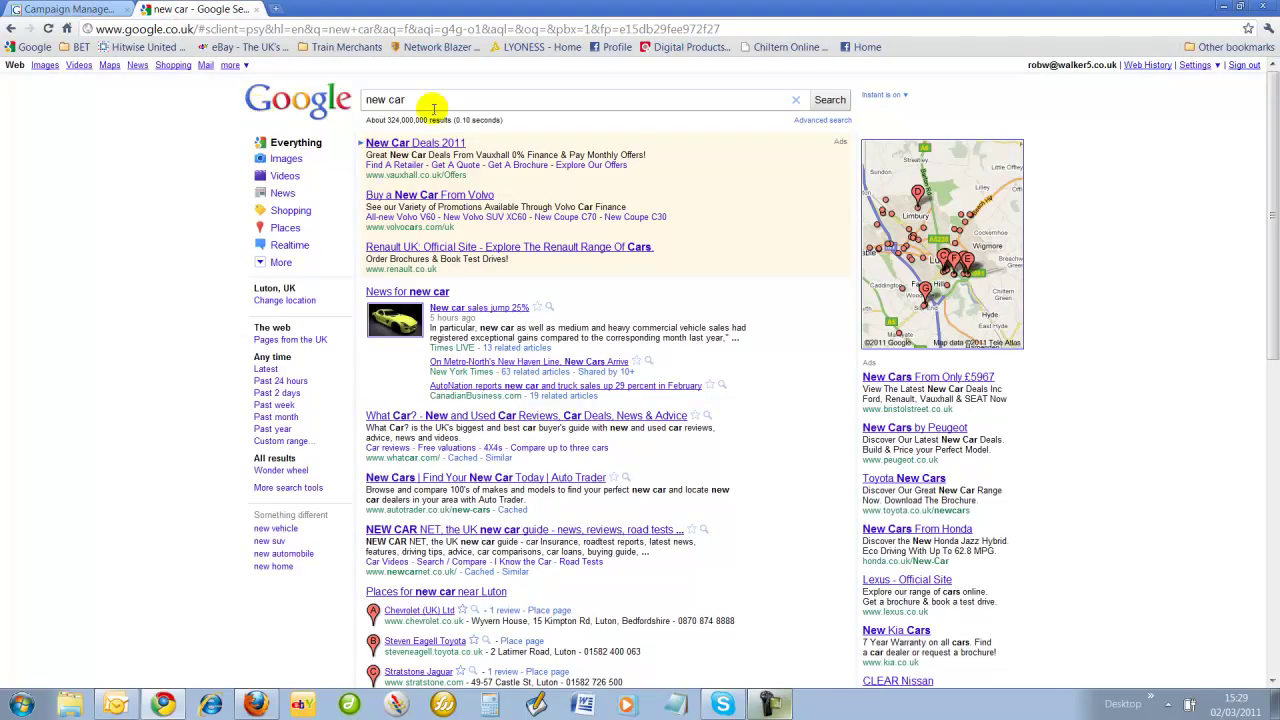
{"action": "left_click", "coordinate": [113, 17]}
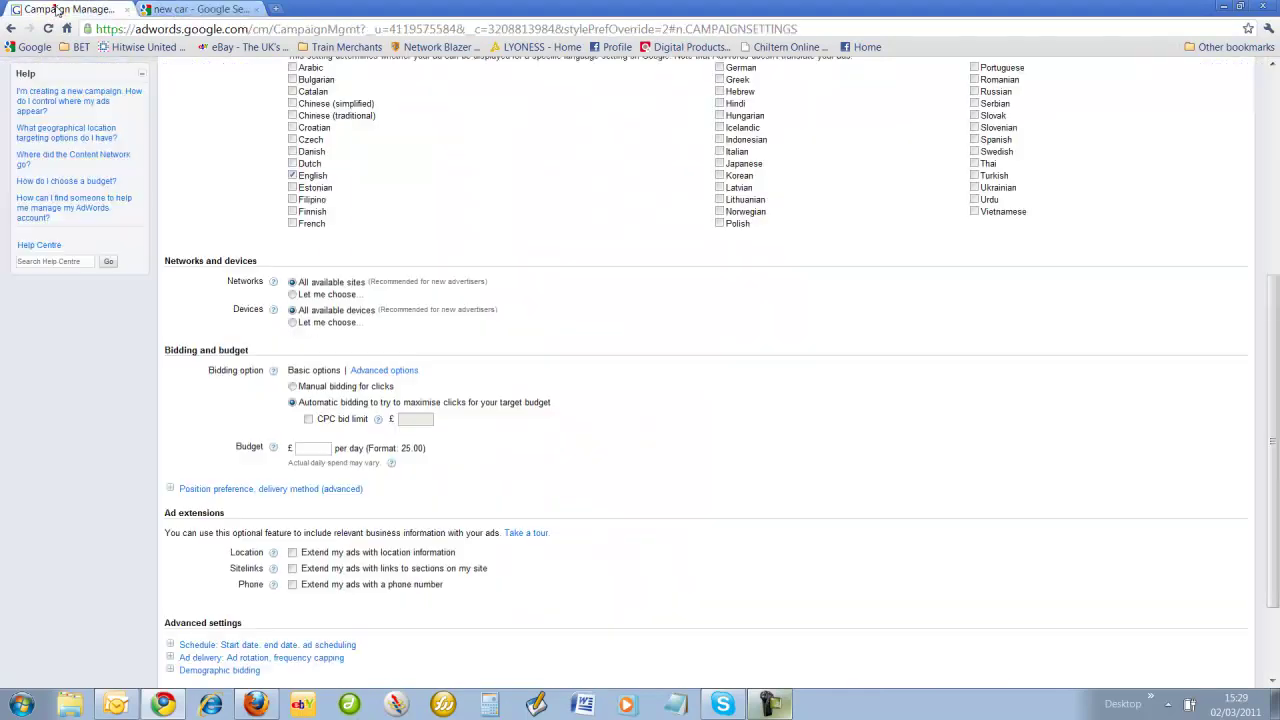
{"action": "left_click", "coordinate": [292, 294]}
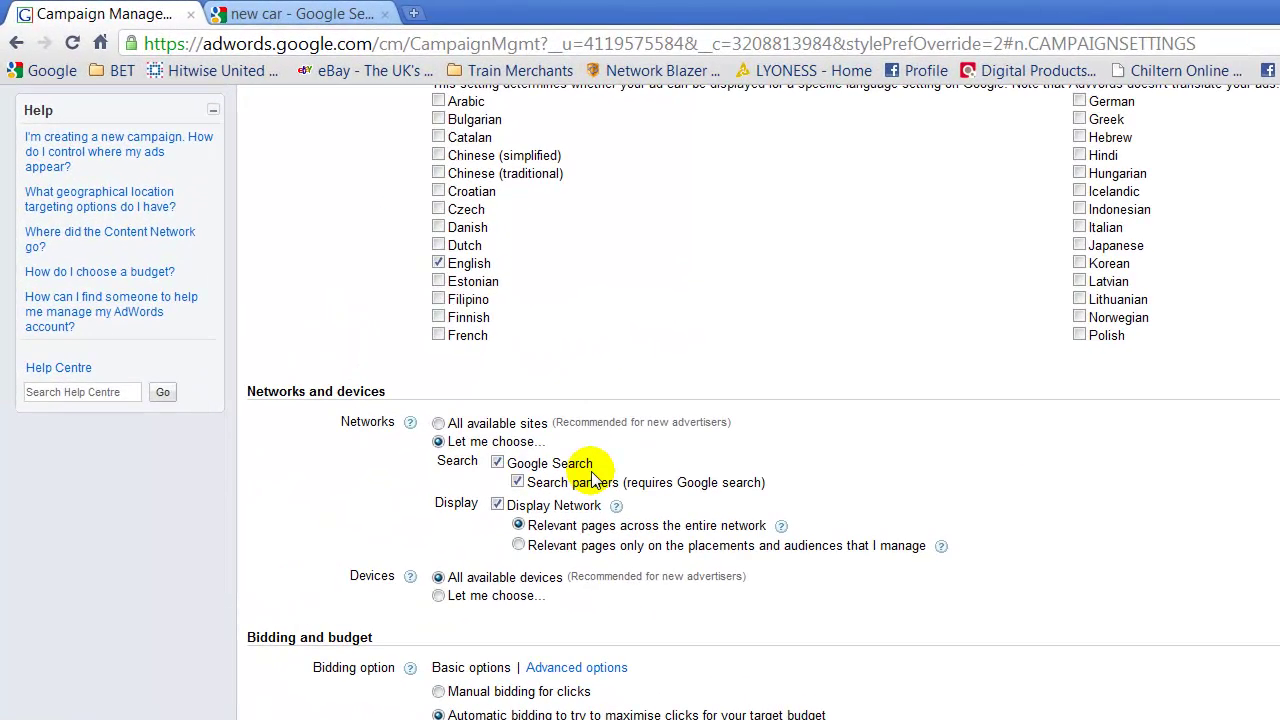
{"action": "left_click", "coordinate": [285, 14]}
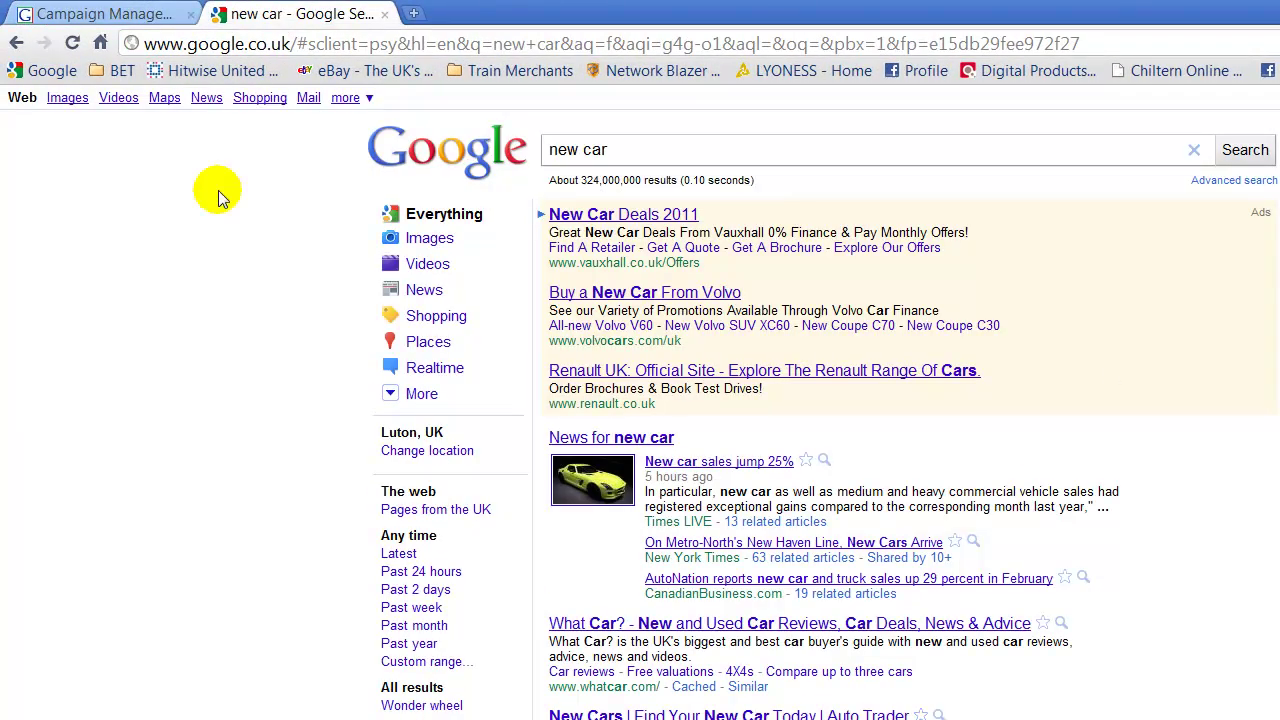
{"action": "left_click", "coordinate": [108, 14]}
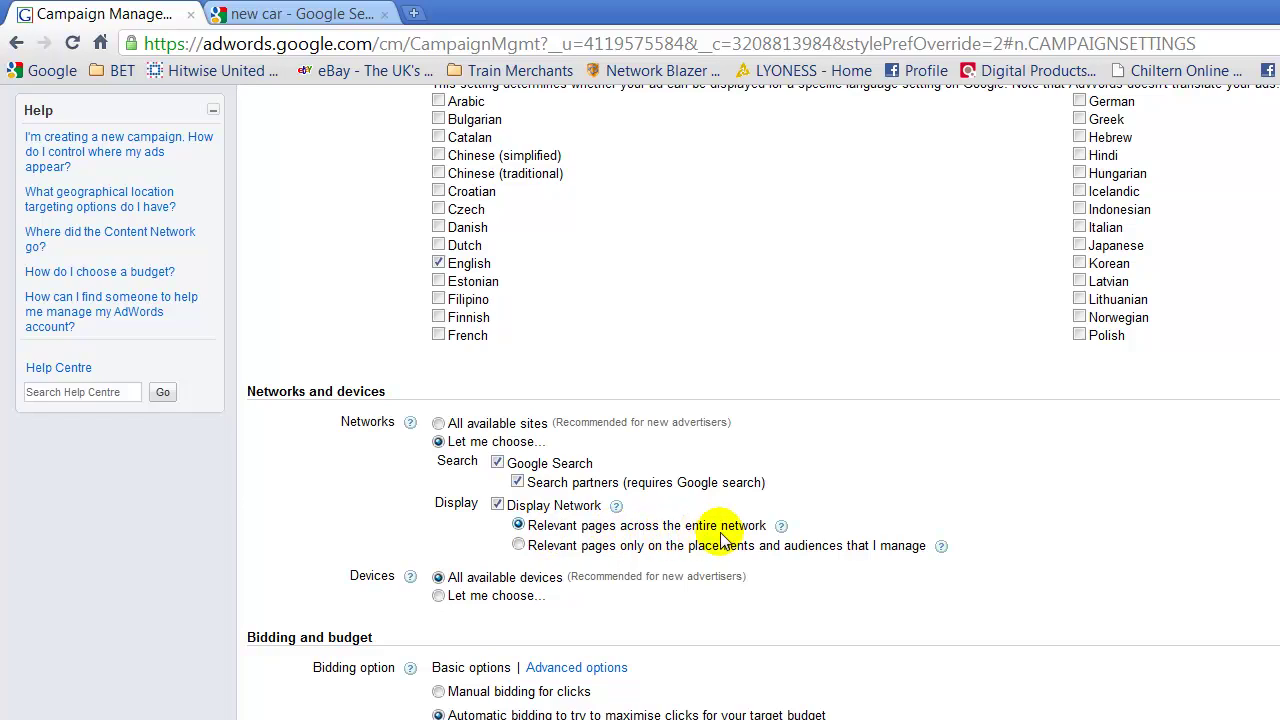
{"action": "left_click", "coordinate": [517, 482]}
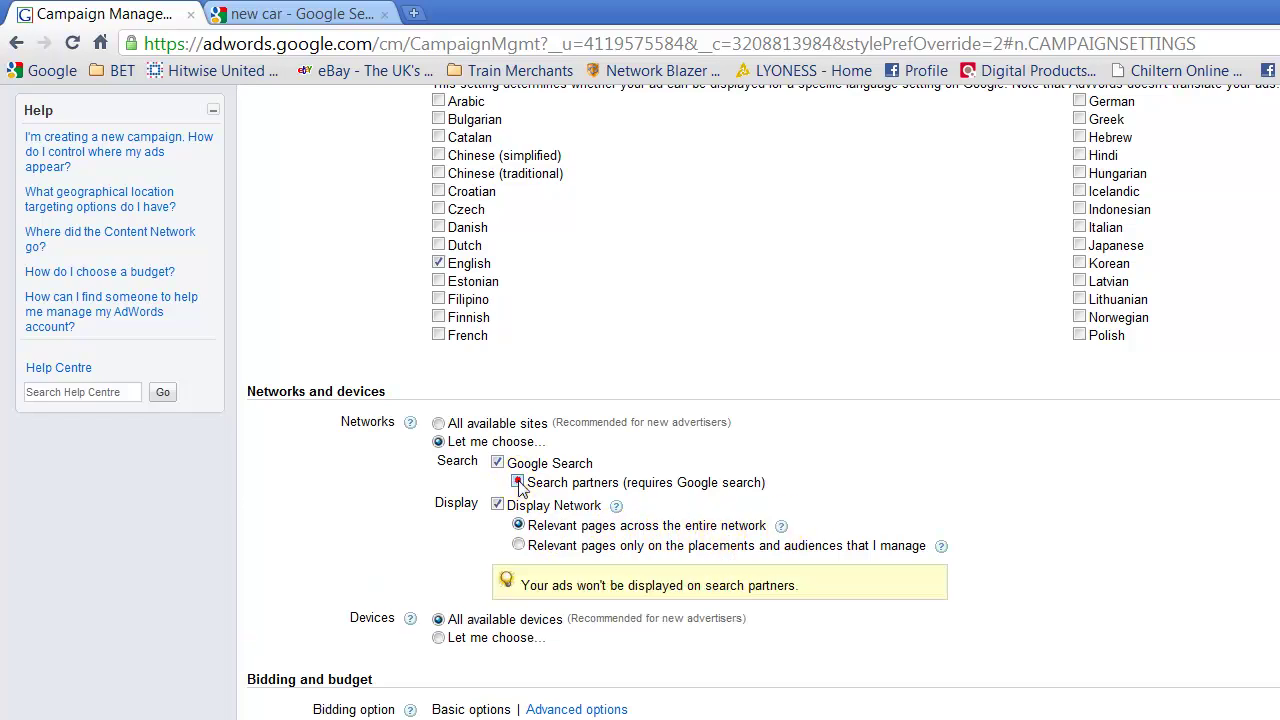
{"action": "left_click", "coordinate": [497, 505]}
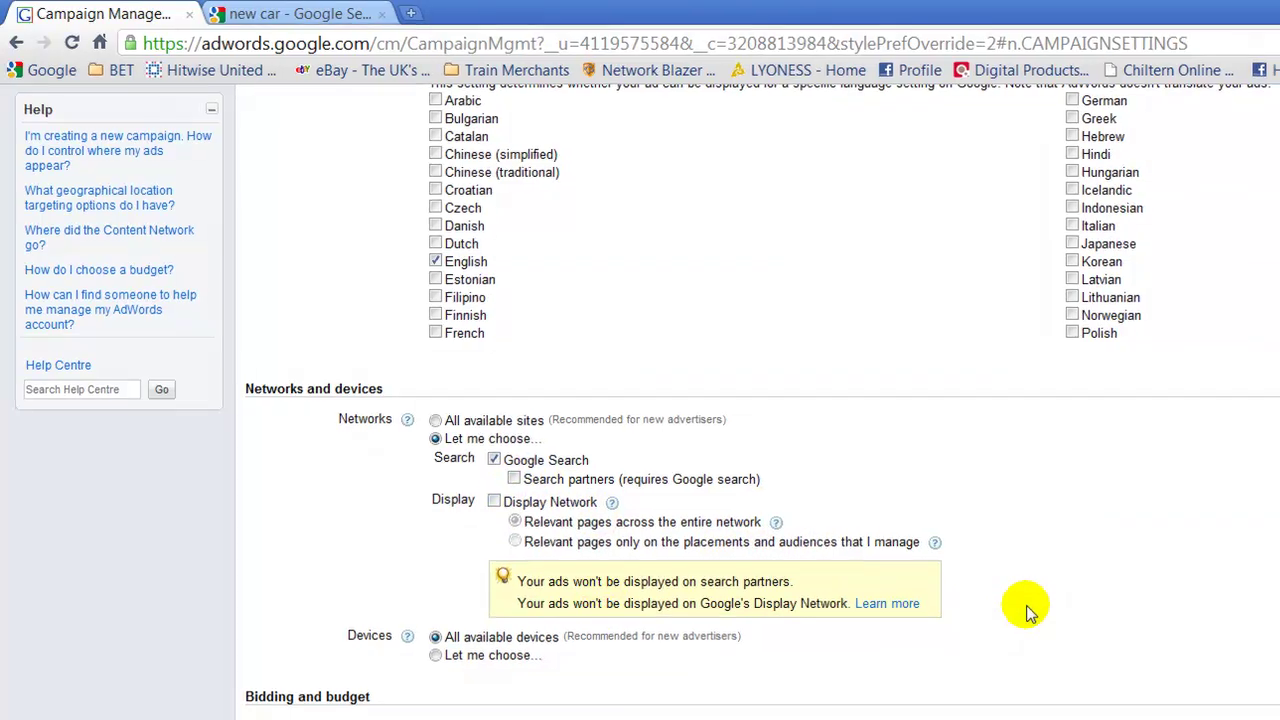
{"action": "scroll", "coordinate": [840, 475], "scroll_direction": "down", "scroll_amount": 1}
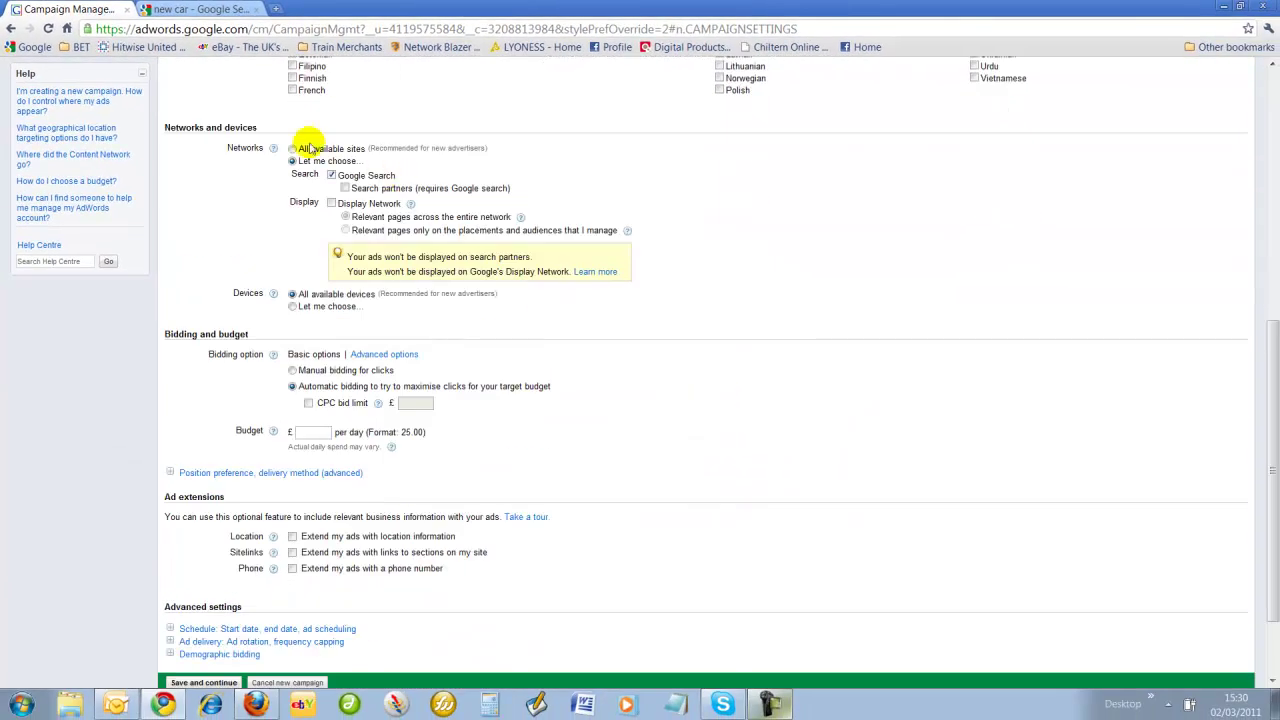
{"action": "left_click", "coordinate": [198, 10]}
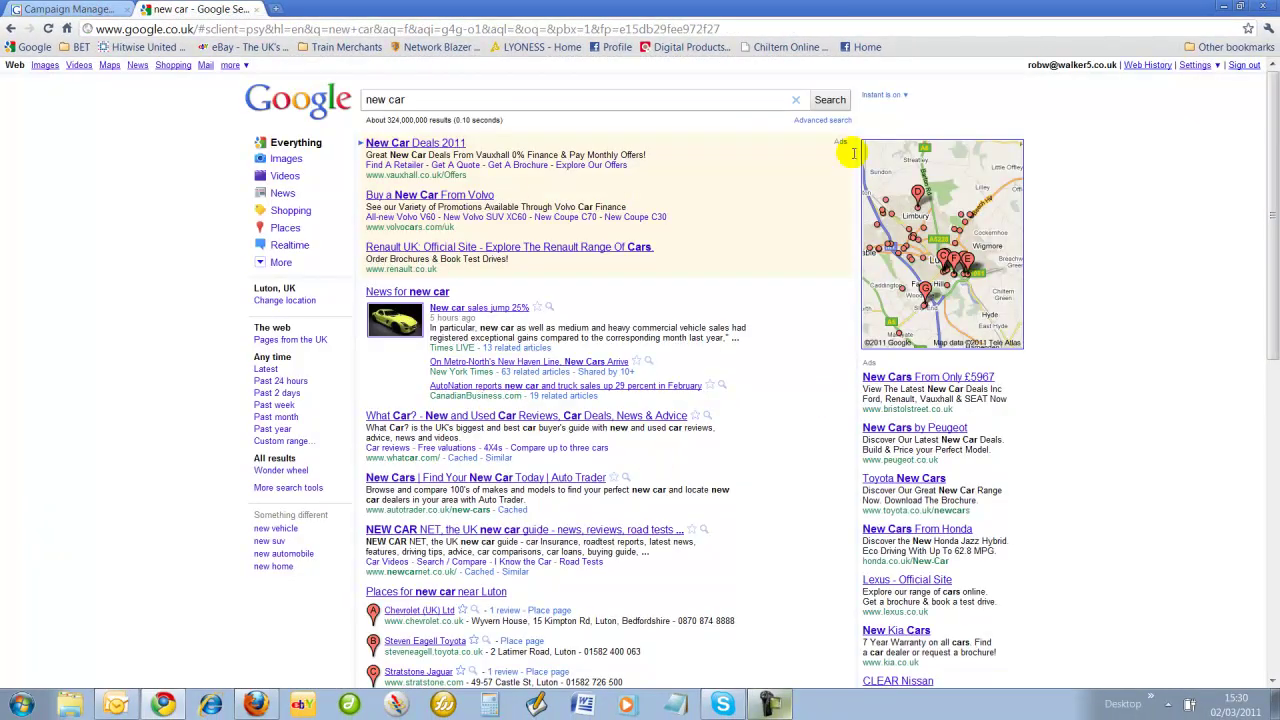
{"action": "left_click", "coordinate": [48, 10]}
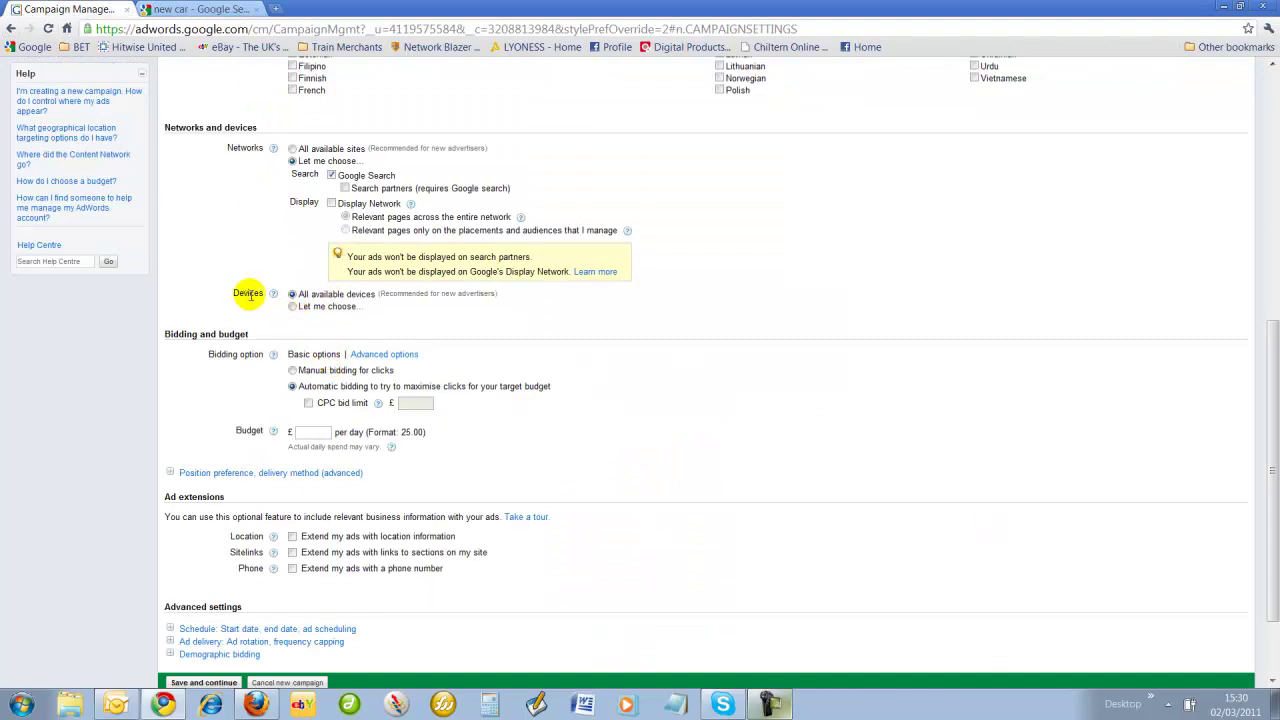
- Show the individual device choices for the campaign, and switch back to all available devices
{"action": "left_click", "coordinate": [292, 306]}
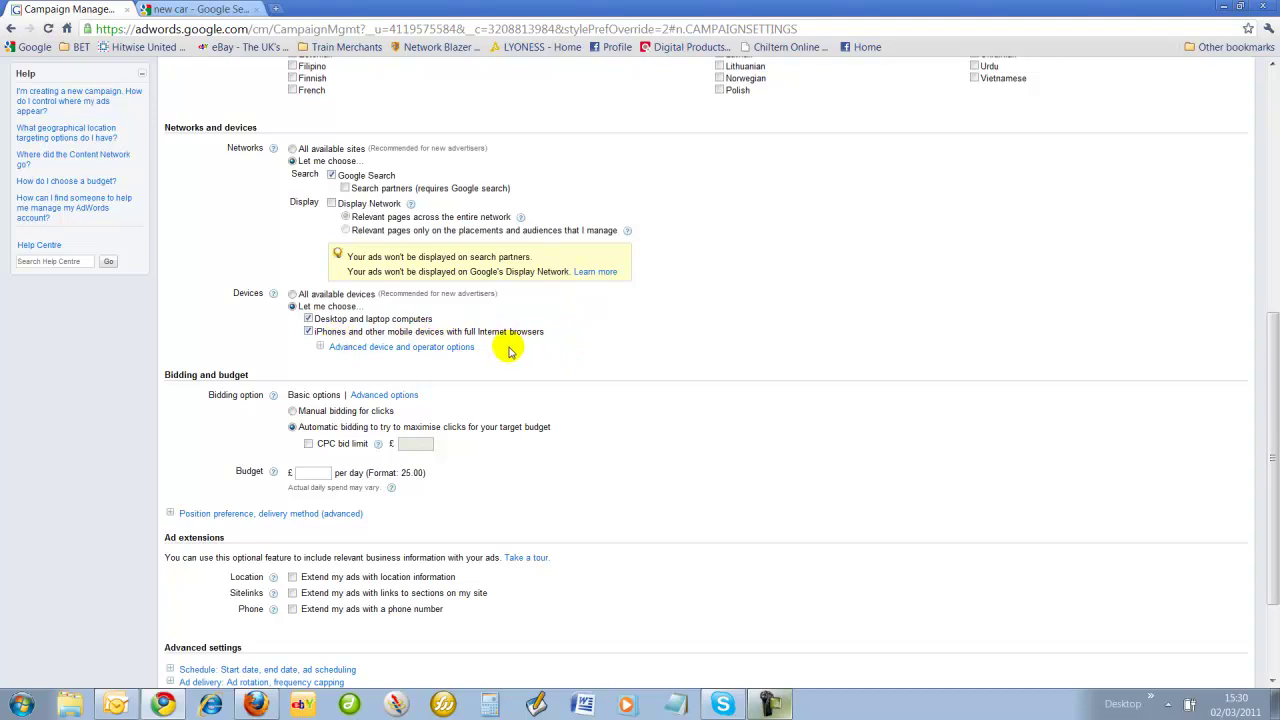
{"action": "left_click", "coordinate": [292, 294]}
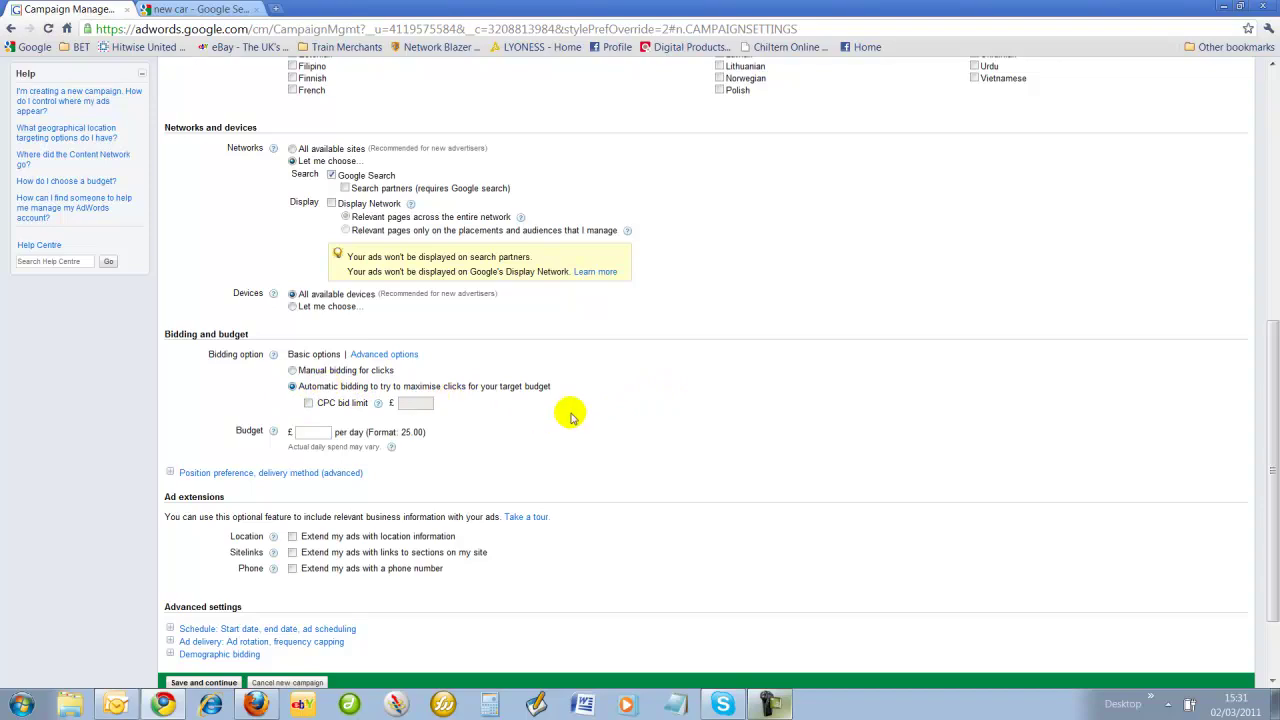
- Choose manual bidding for clicks and set the campaign budget to £25 per day
{"action": "left_click", "coordinate": [292, 371]}
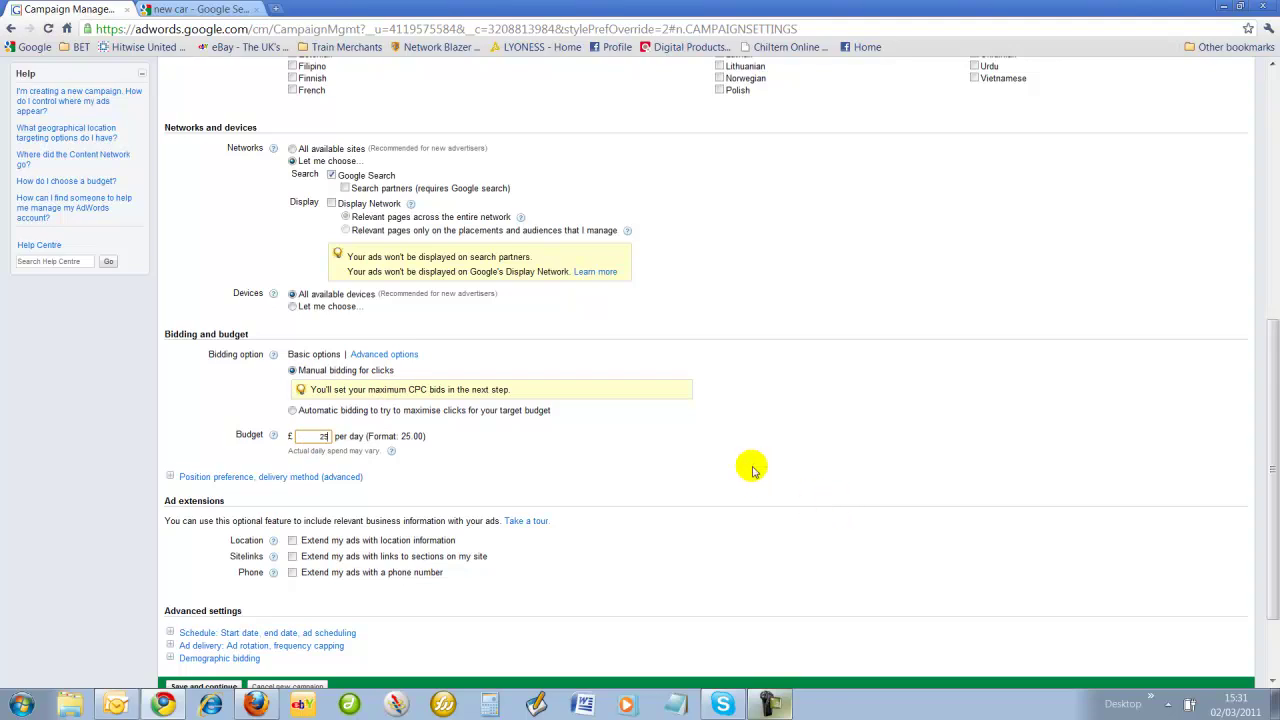
{"action": "scroll", "coordinate": [745, 475], "scroll_direction": "down", "scroll_amount": 3}
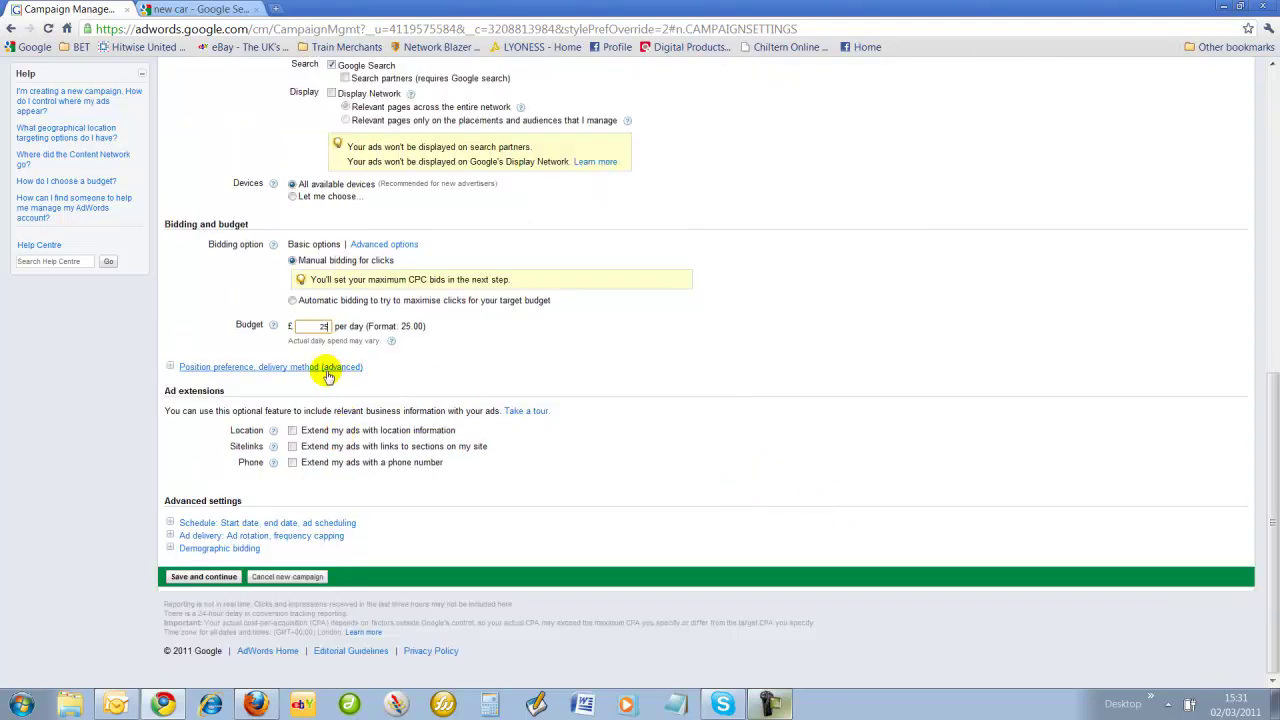
- Expand the advanced position preference and delivery method options and set the delivery method to Accelerated
{"action": "left_click", "coordinate": [183, 367]}
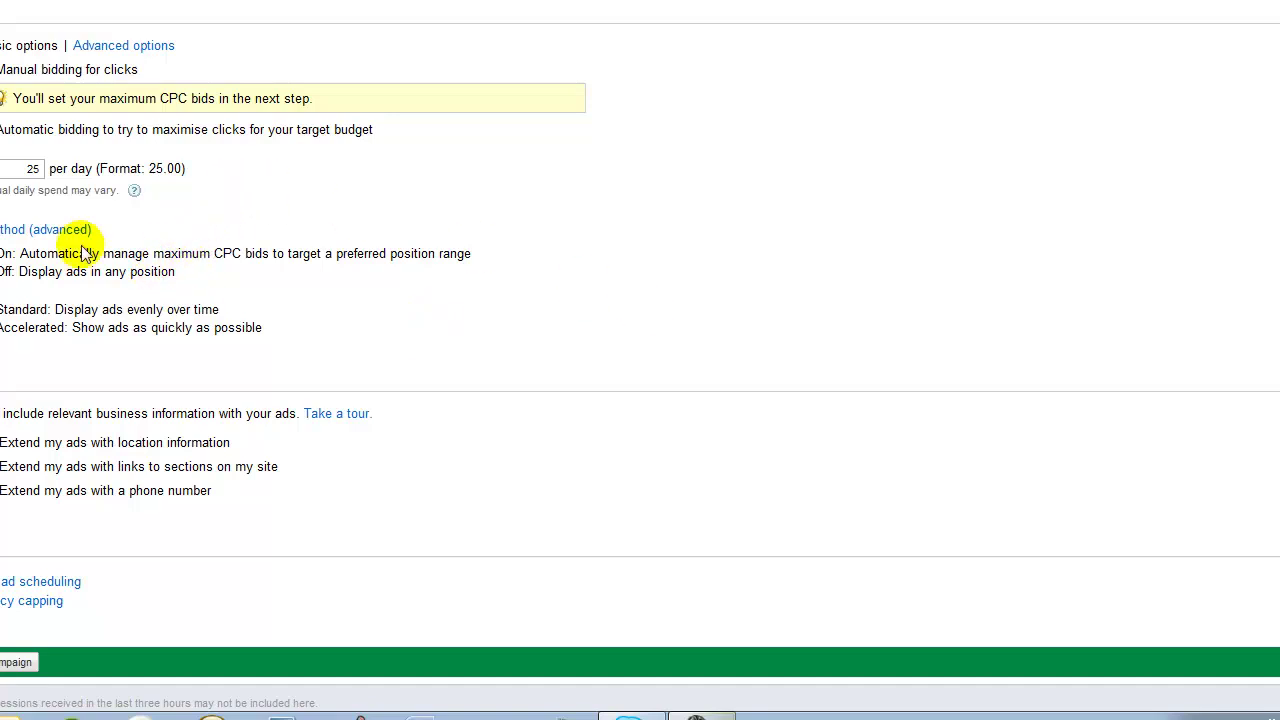
{"action": "left_click", "coordinate": [134, 190]}
{"action": "left_click", "coordinate": [506, 227]}
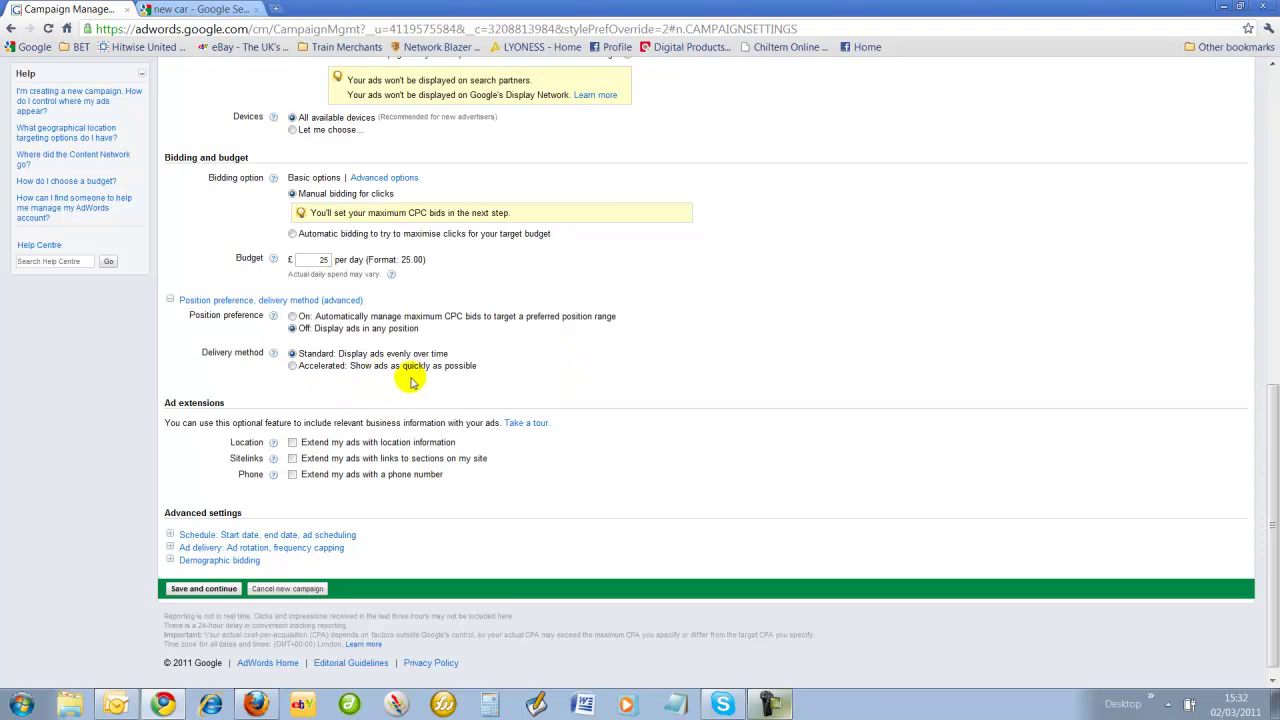
{"action": "left_click", "coordinate": [130, 265]}
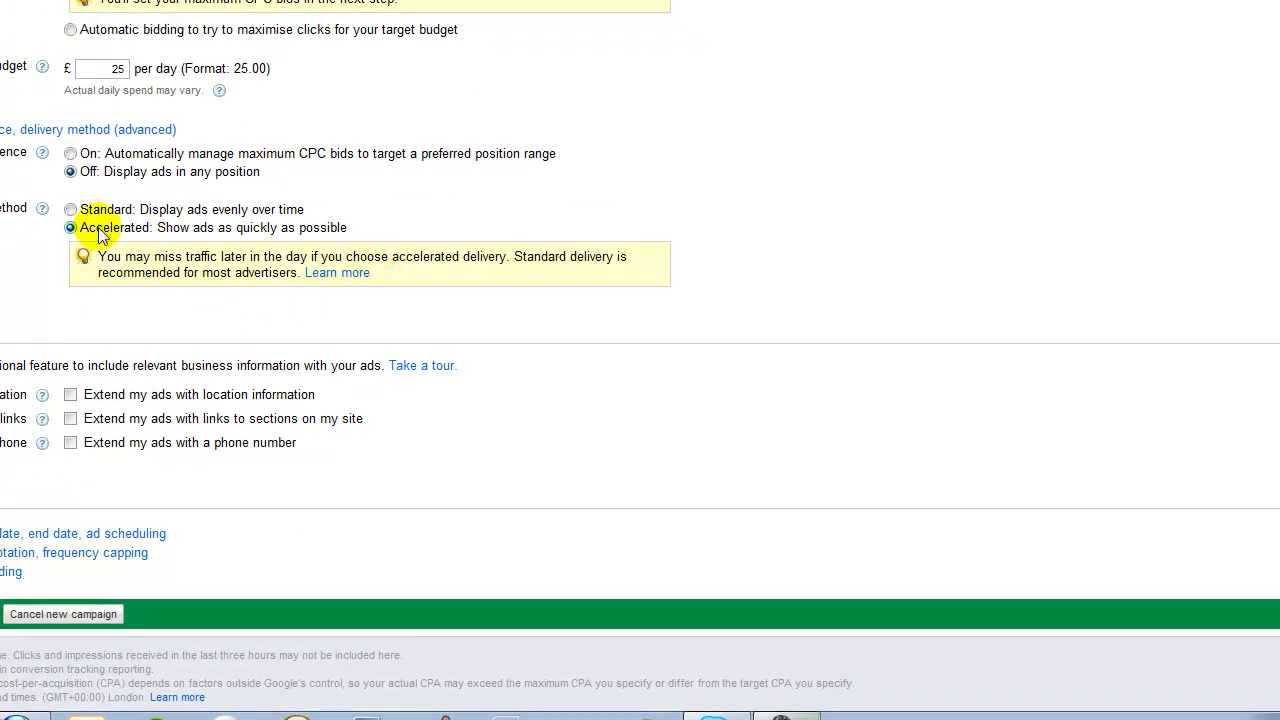
- Set the delivery method to Standard, and expand the schedule settings to choose a specific end date instead of none
{"action": "left_click", "coordinate": [70, 209]}
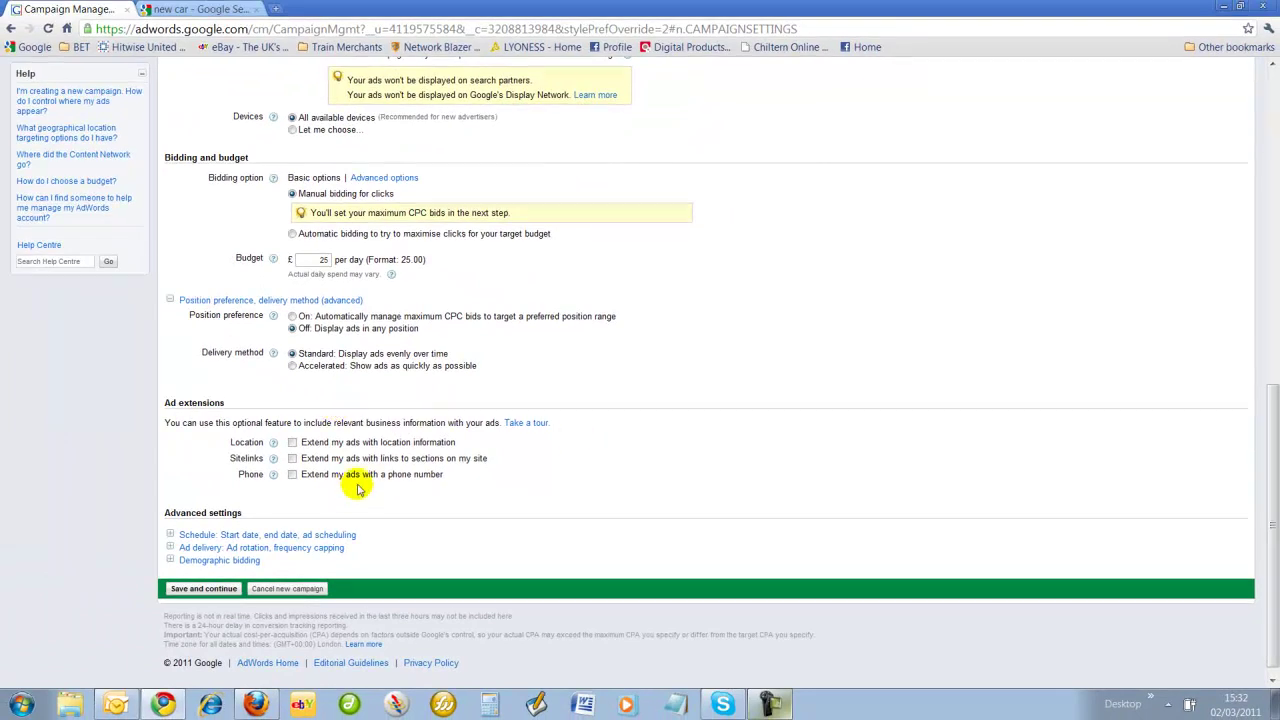
{"action": "left_click", "coordinate": [200, 535]}
{"action": "scroll", "coordinate": [655, 480], "scroll_direction": "down", "scroll_amount": 1}
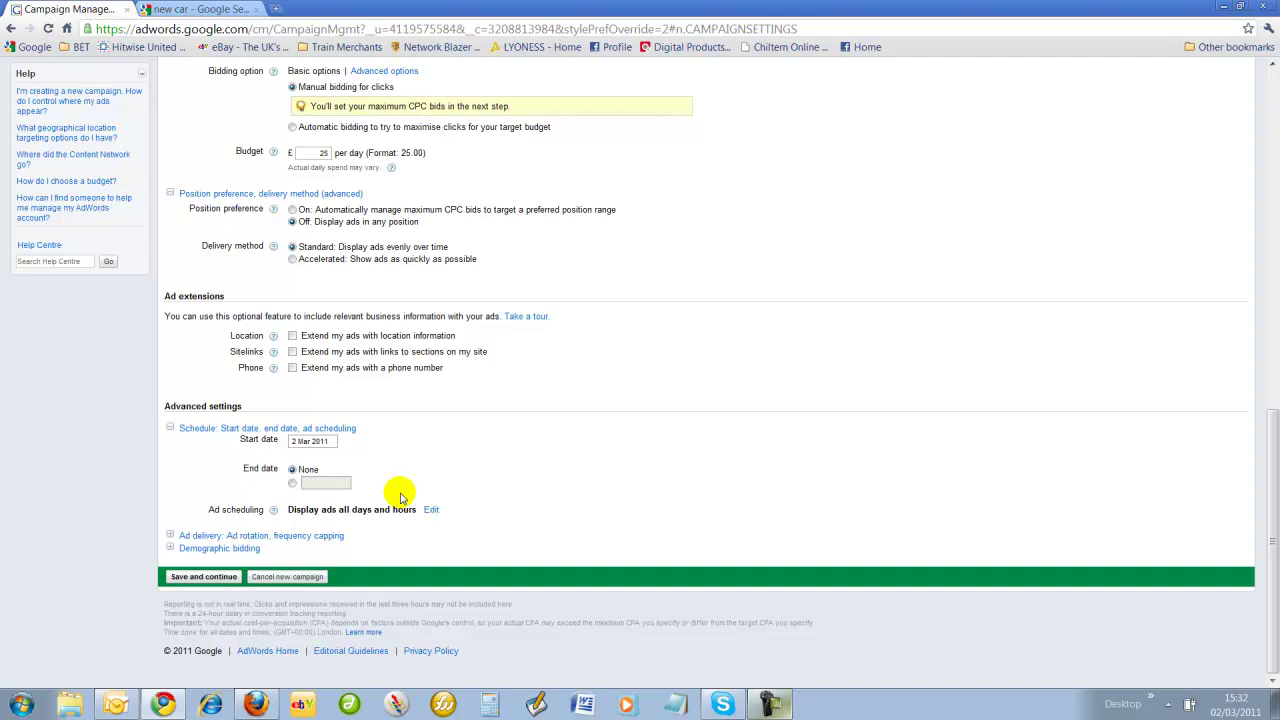
{"action": "left_click", "coordinate": [292, 483]}
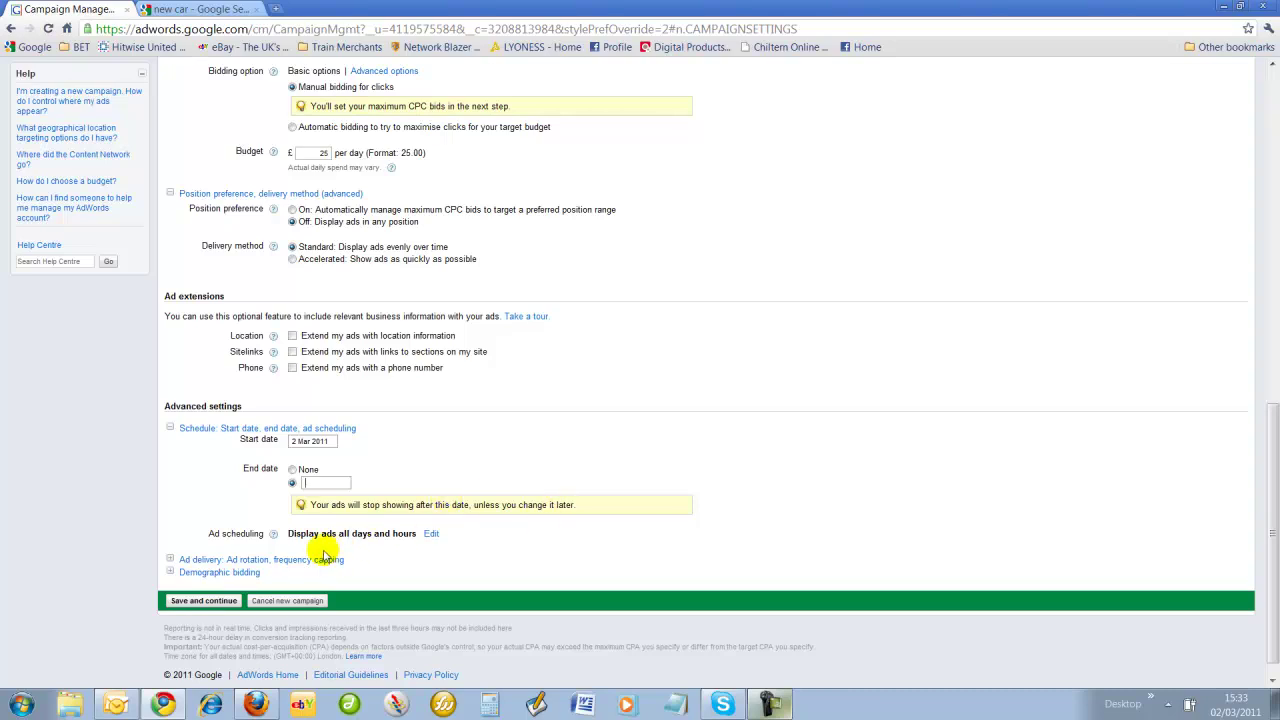
- Edit the ad schedule so Monday's ads run from 11:00 AM to 09:00 PM, and save the schedule
{"action": "left_click", "coordinate": [432, 536]}
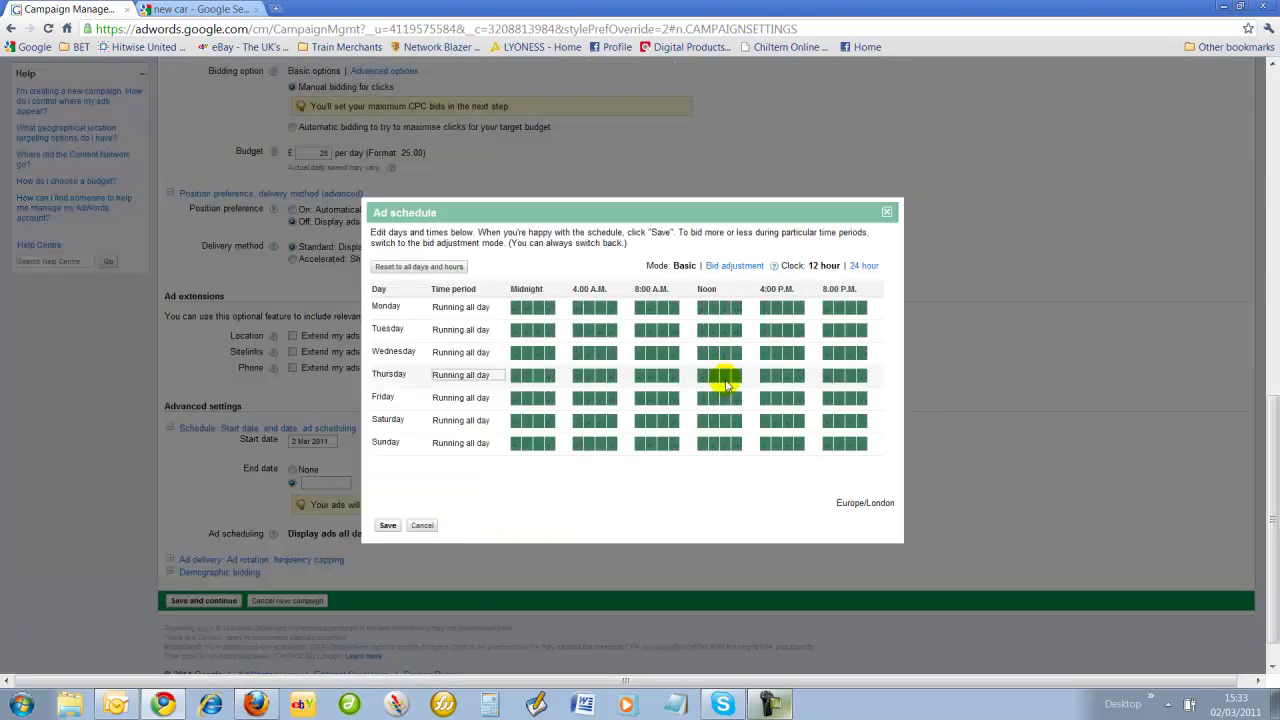
{"action": "scroll", "coordinate": [728, 400], "scroll_direction": "down", "scroll_amount": 1}
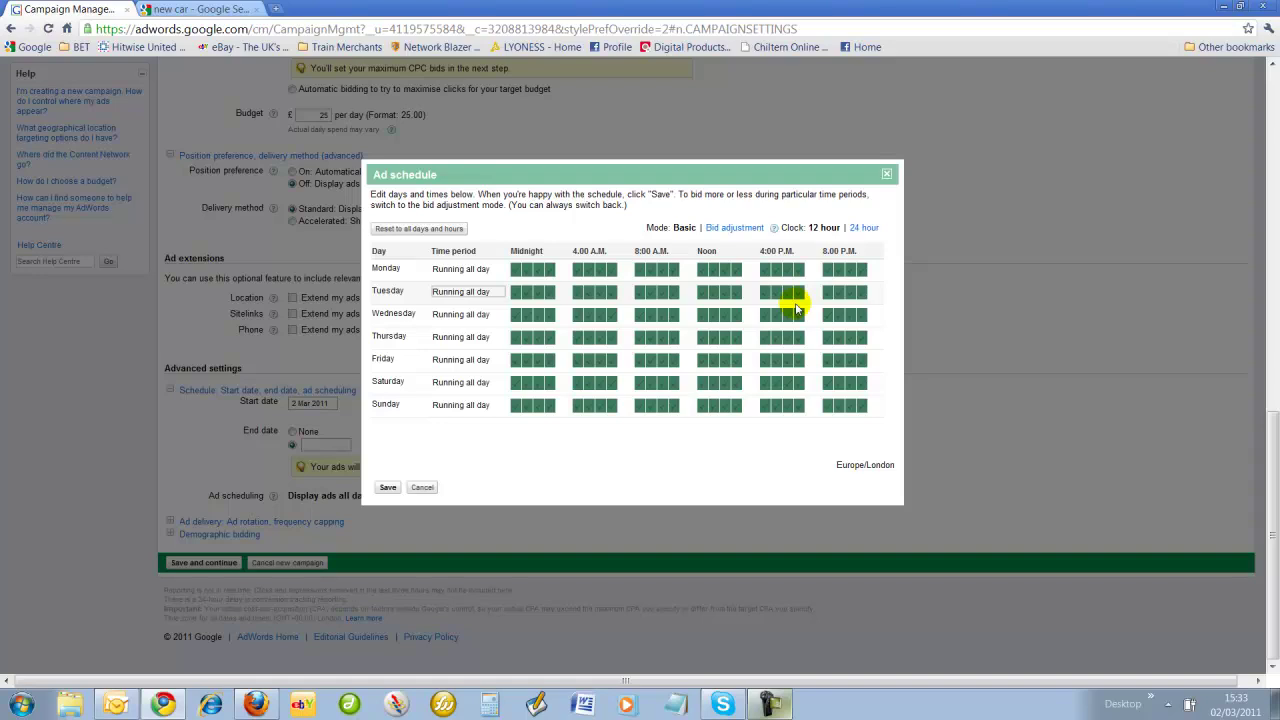
{"action": "left_click", "coordinate": [488, 271]}
{"action": "left_click", "coordinate": [494, 289]}
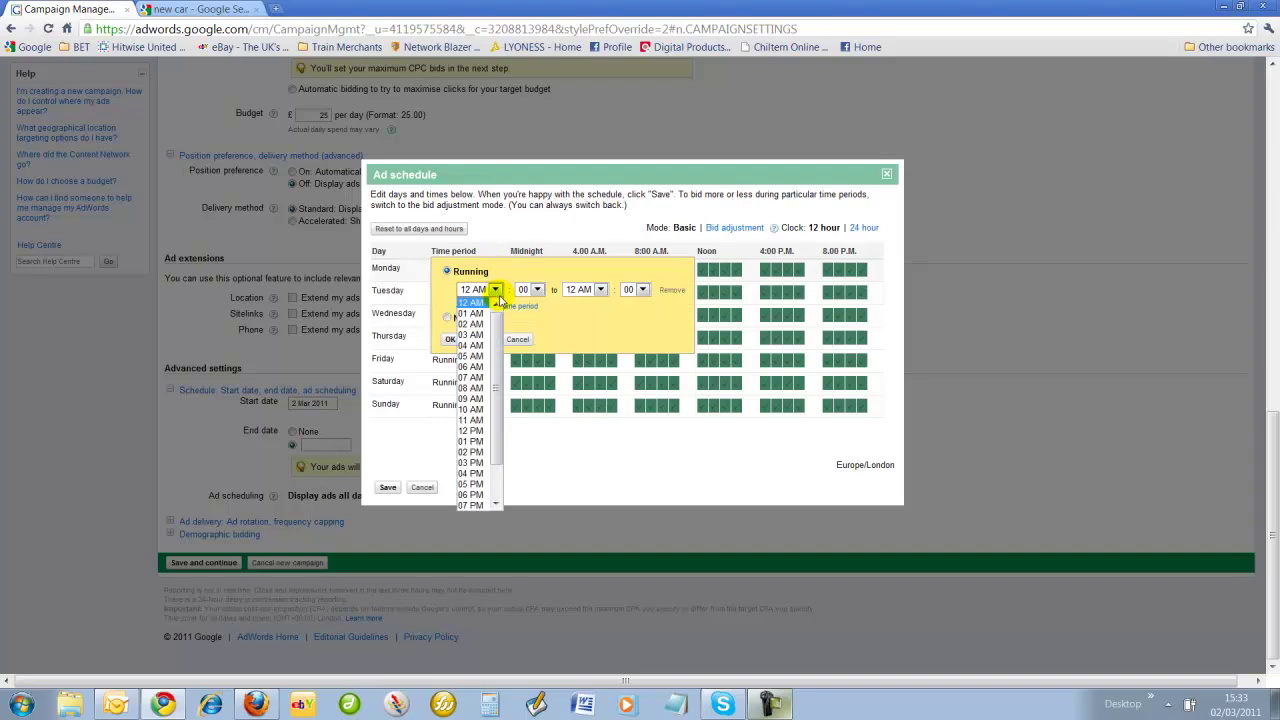
{"action": "left_click", "coordinate": [474, 421]}
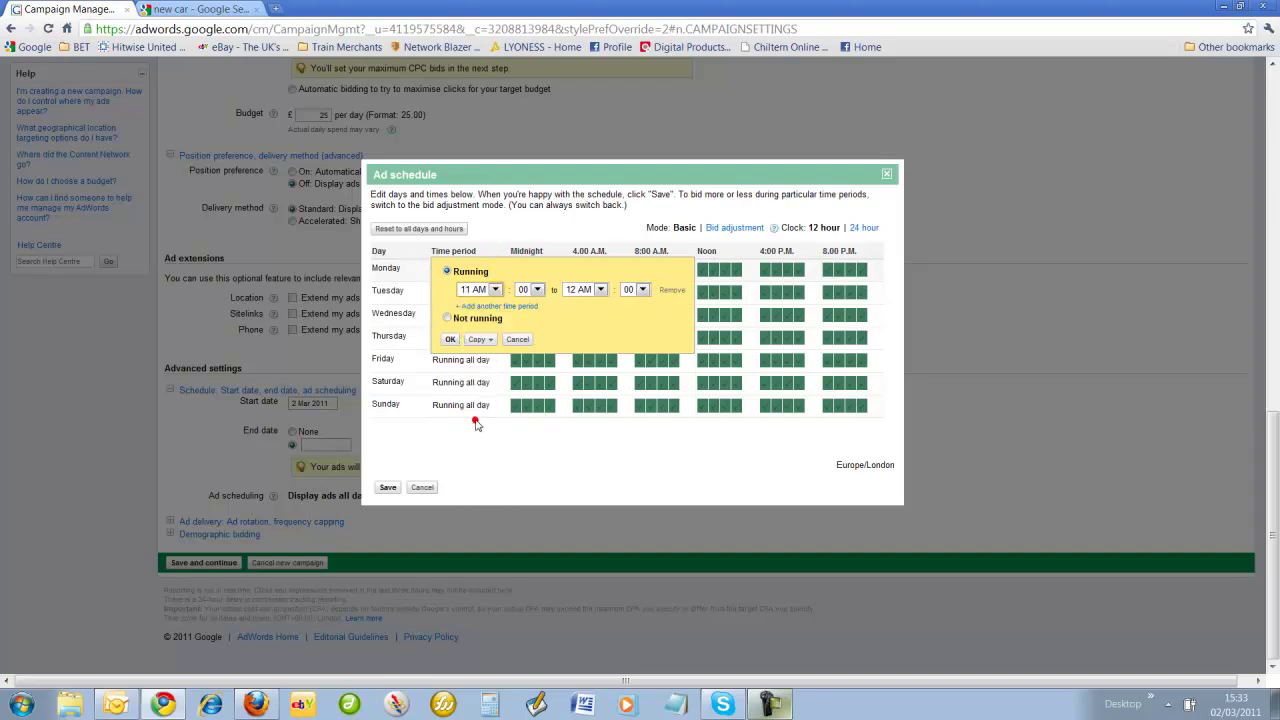
{"action": "left_click", "coordinate": [597, 289]}
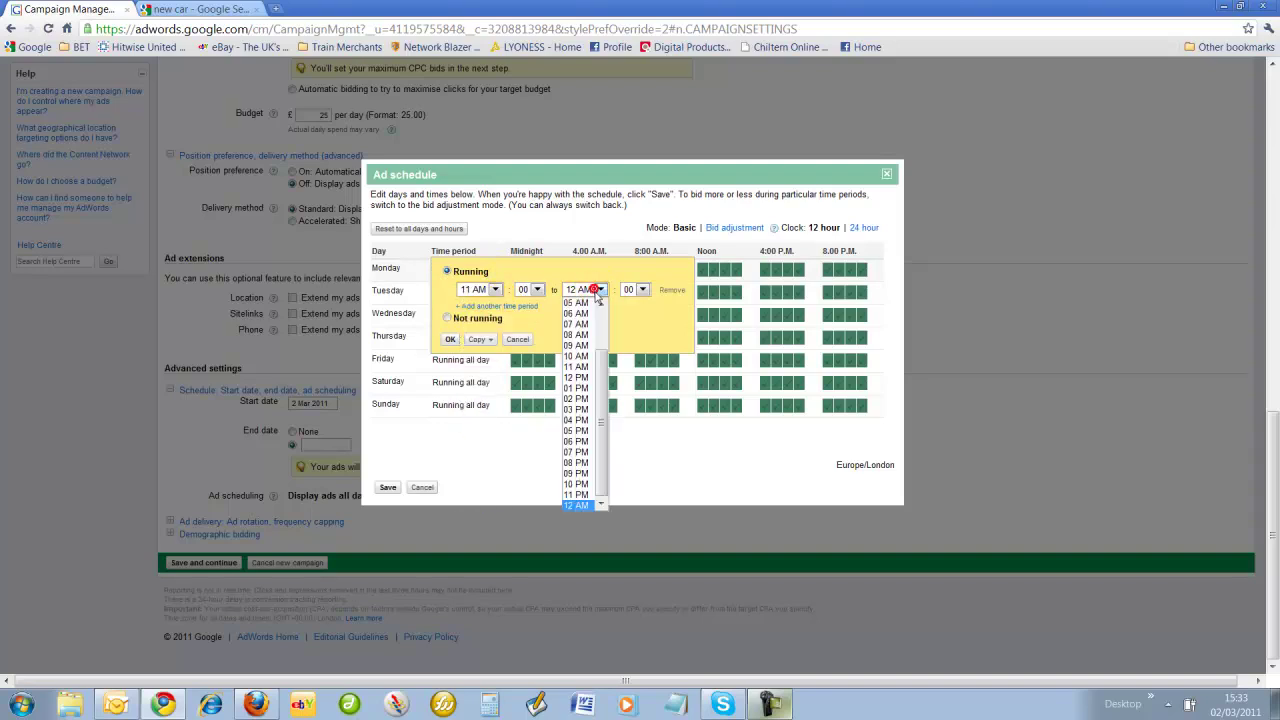
{"action": "left_click", "coordinate": [577, 473]}
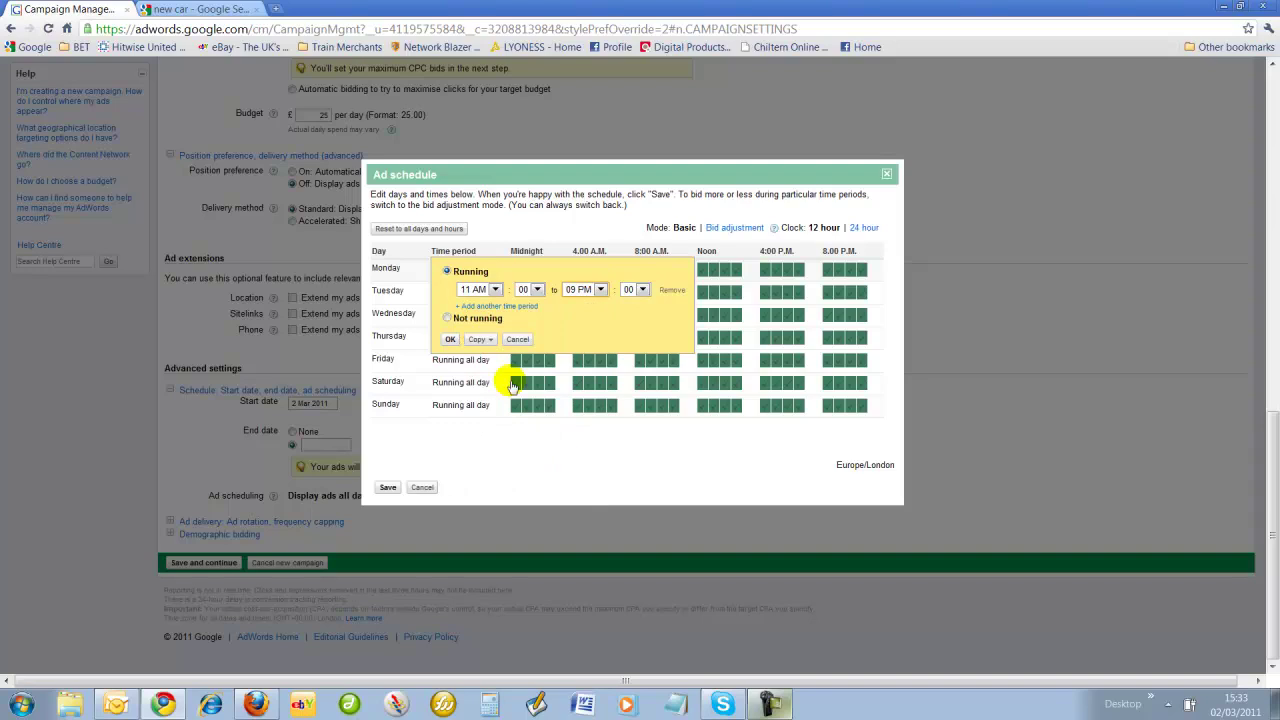
{"action": "left_click", "coordinate": [450, 340]}
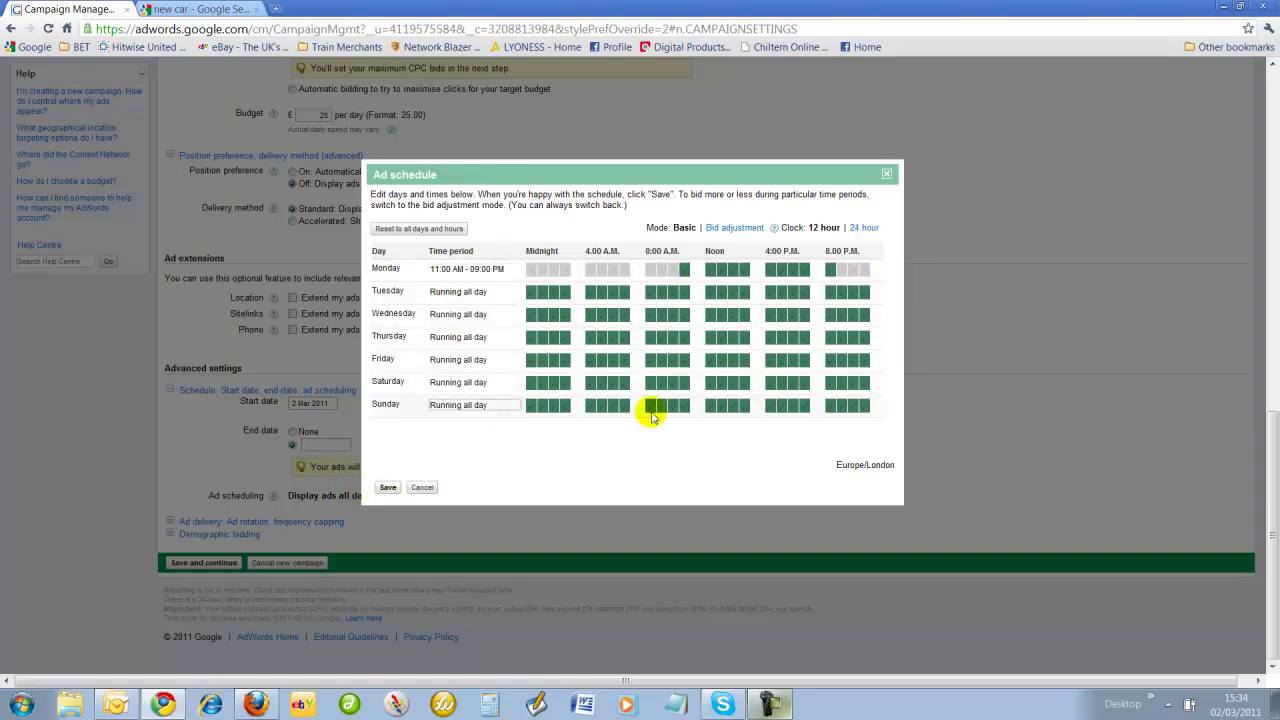
{"action": "left_click", "coordinate": [388, 487]}
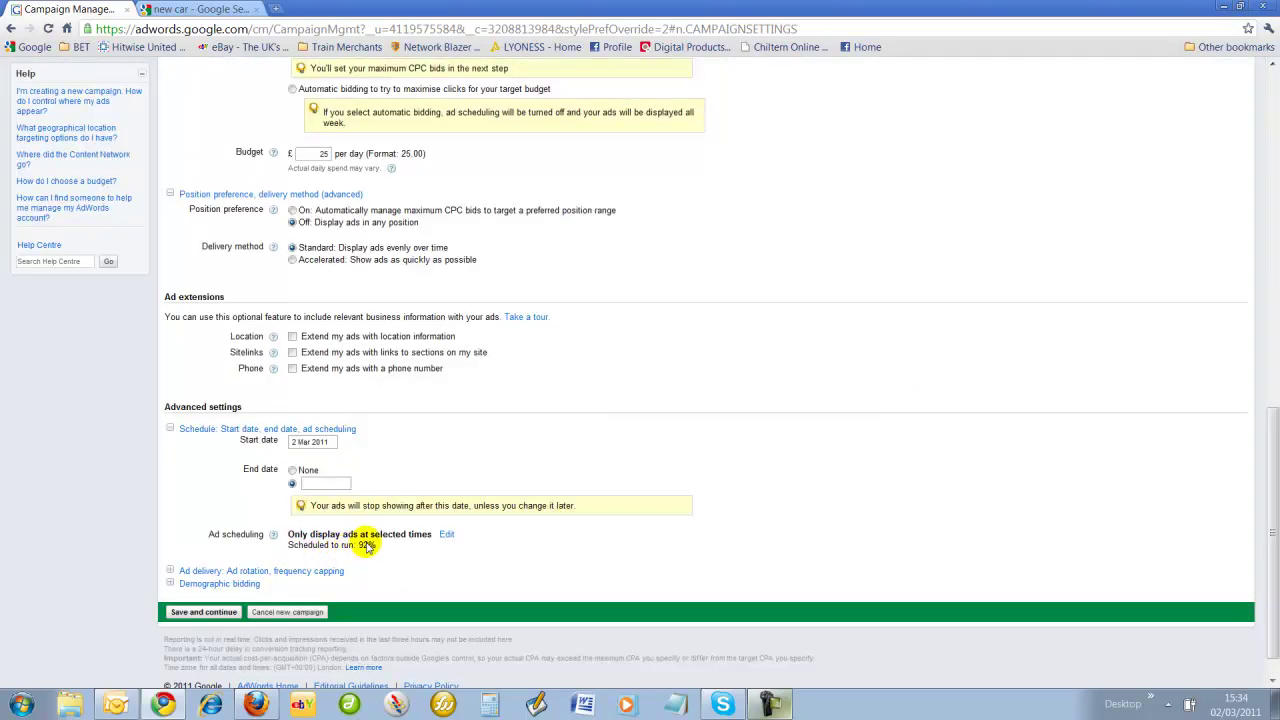
- Set the campaign's end date to None, and save the settings to continue to ad and keyword creation
{"action": "scroll", "coordinate": [430, 545], "scroll_direction": "down", "scroll_amount": 1}
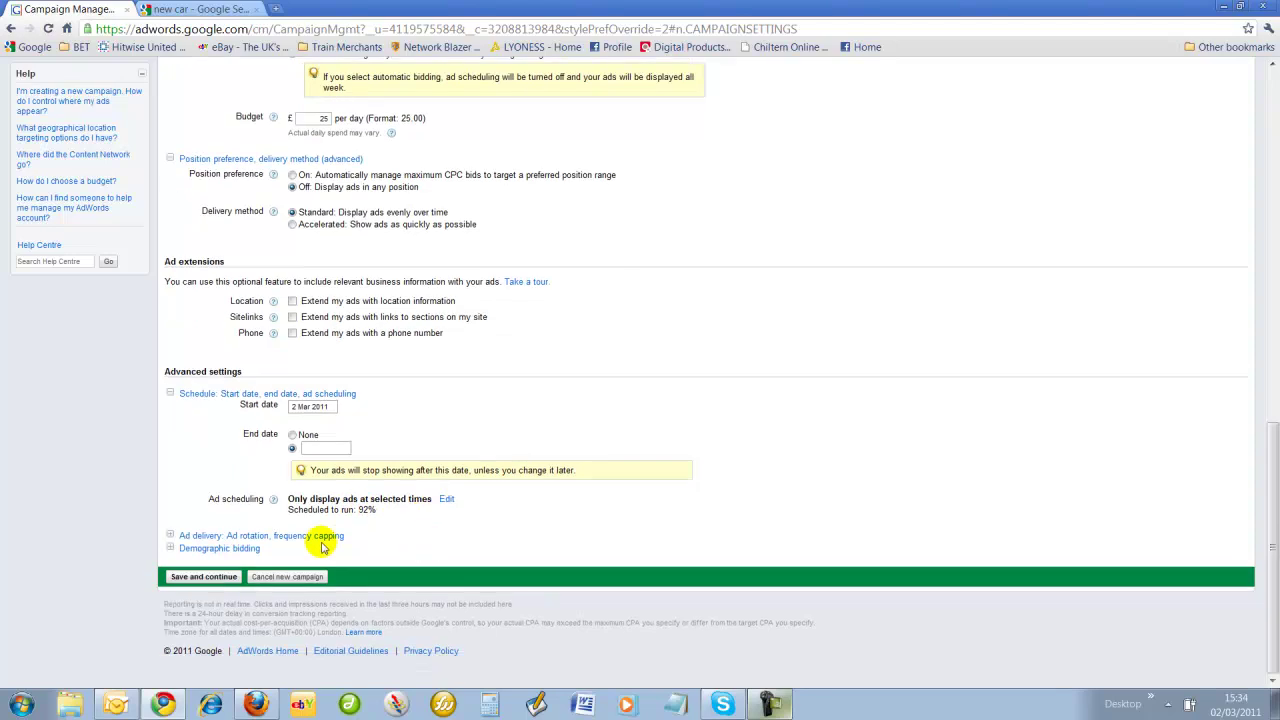
{"action": "left_click", "coordinate": [203, 576]}
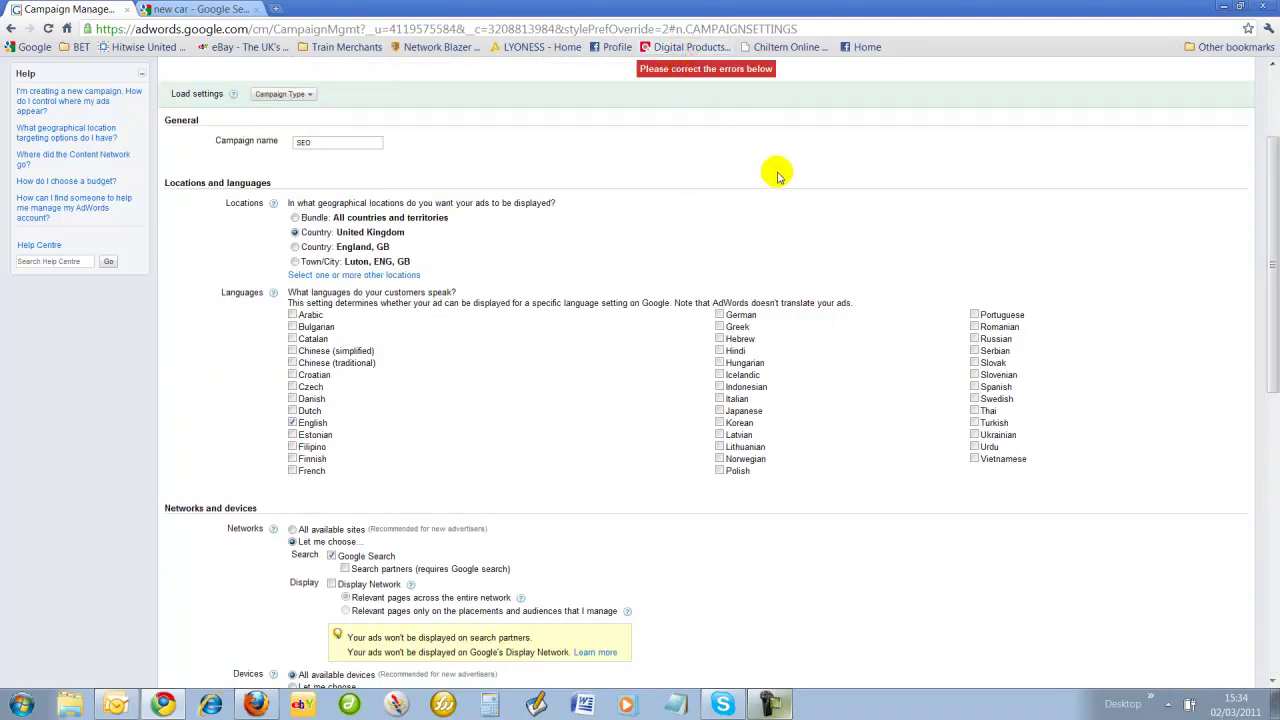
{"action": "scroll", "coordinate": [766, 171], "scroll_direction": "down", "scroll_amount": 6}
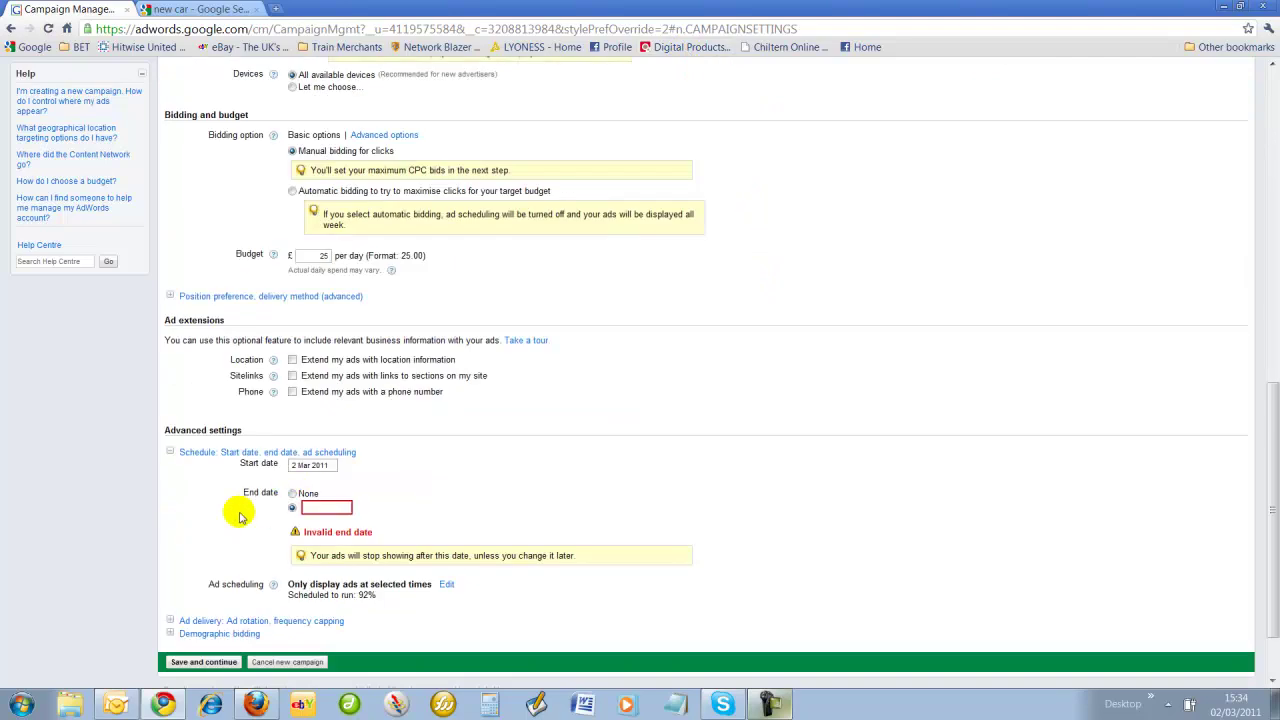
{"action": "left_click", "coordinate": [292, 494]}
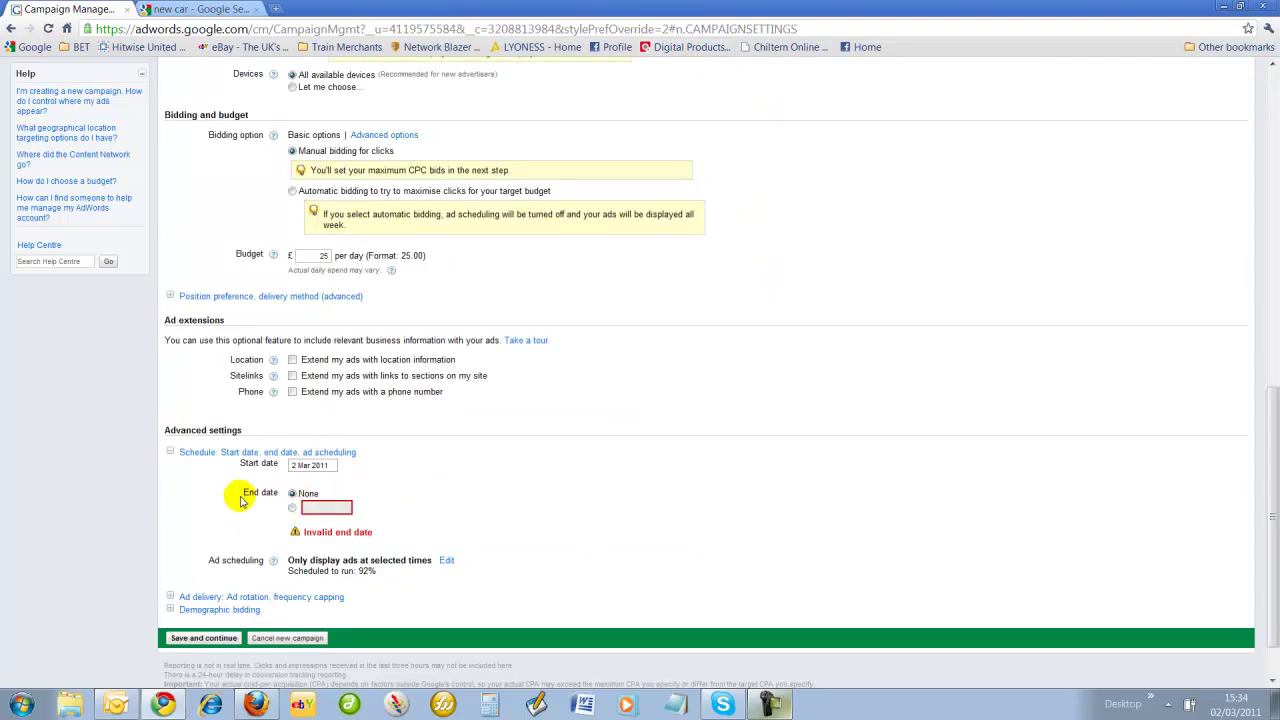
{"action": "left_click", "coordinate": [210, 637]}
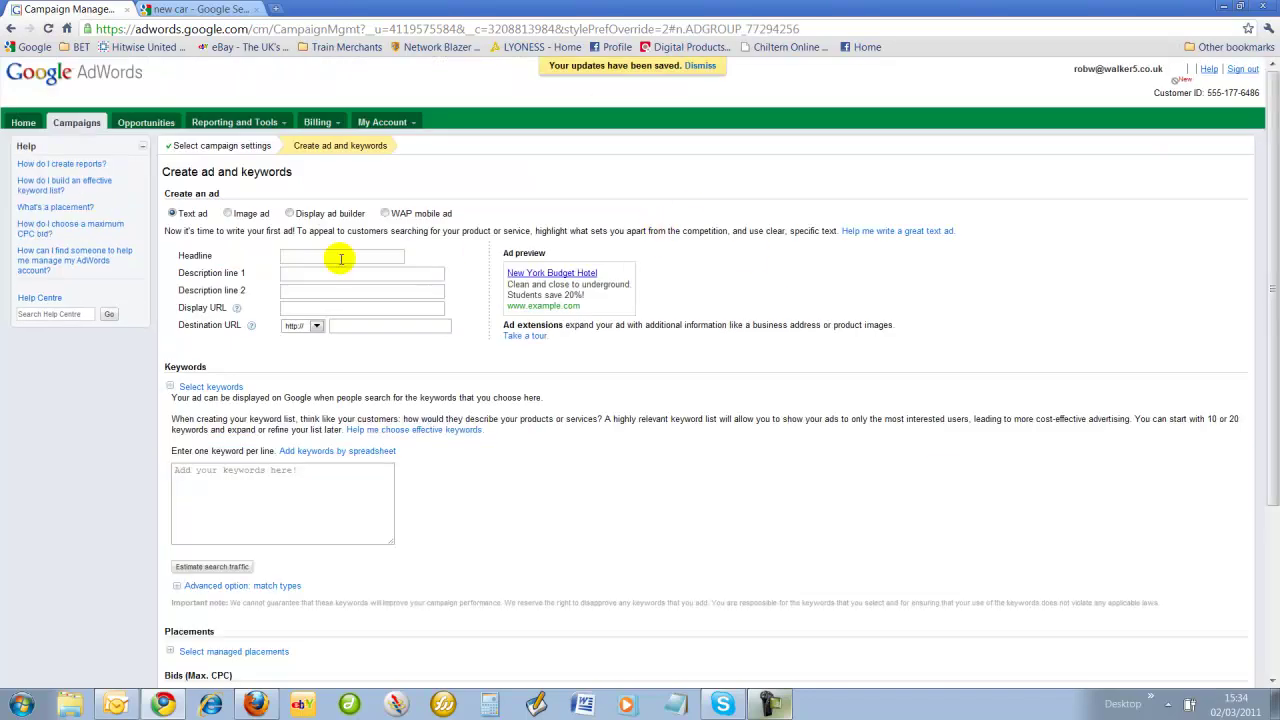
- Give the text ad the headline "SEO Services" and the description lines "Get to Number 1 on Google" and "Fast Track Service"
{"action": "left_click", "coordinate": [321, 256]}
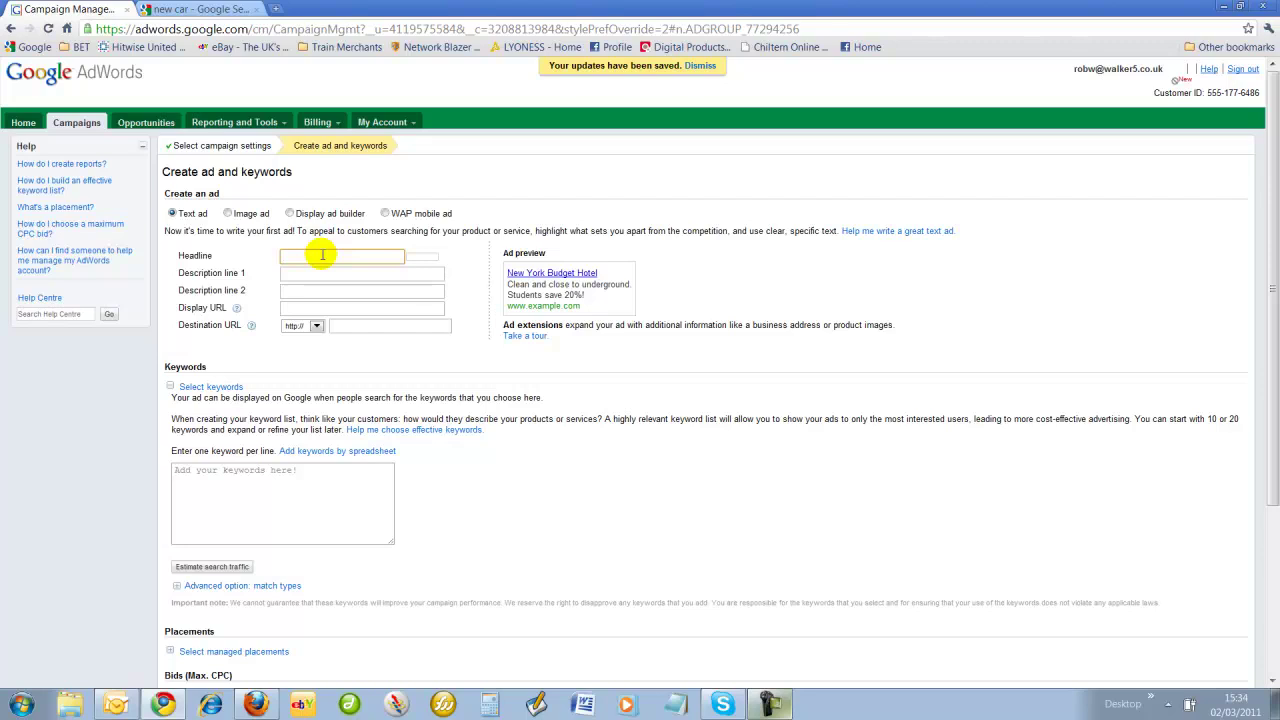
{"action": "type", "text": "SEO Services"}
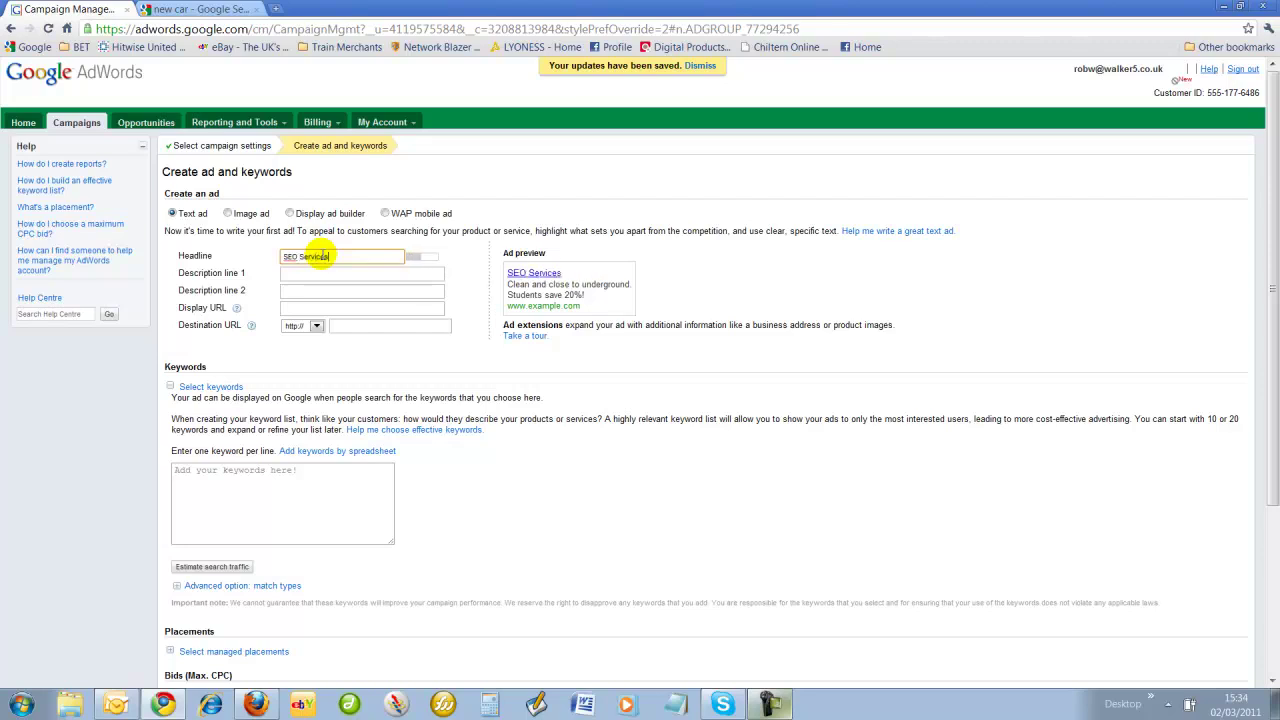
{"action": "left_click", "coordinate": [315, 272]}
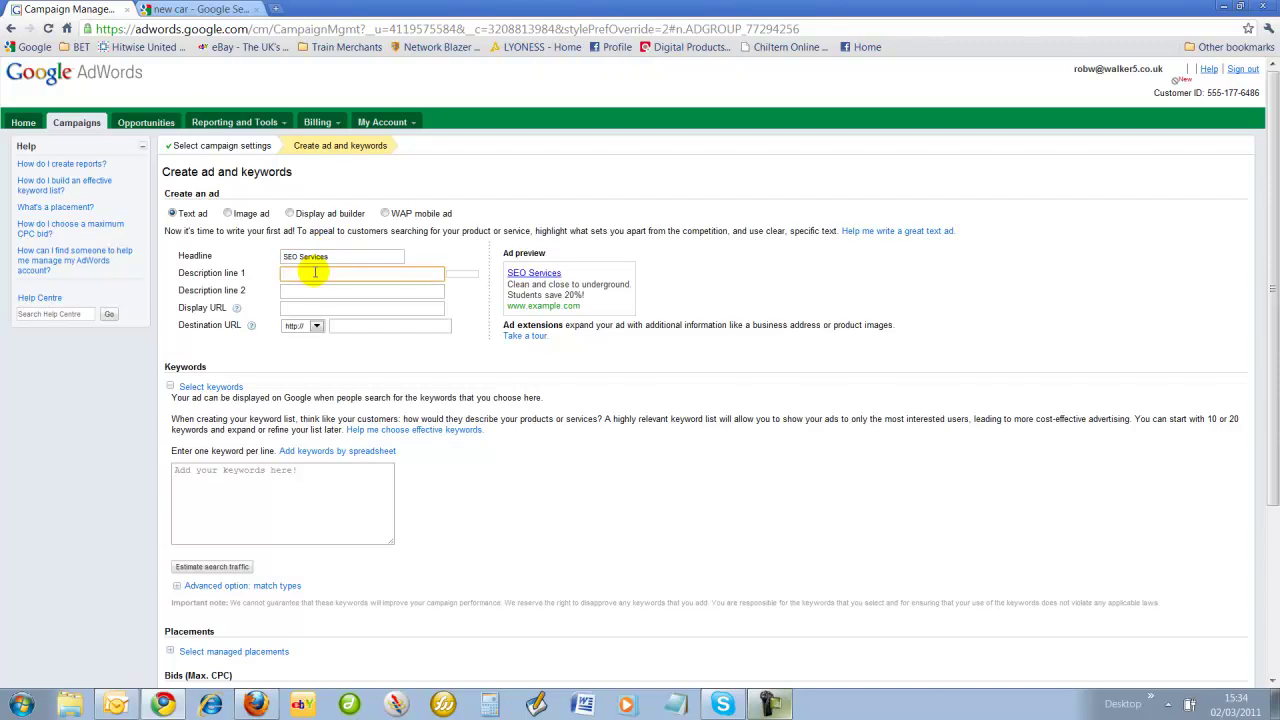
{"action": "type", "text": "Get to"}
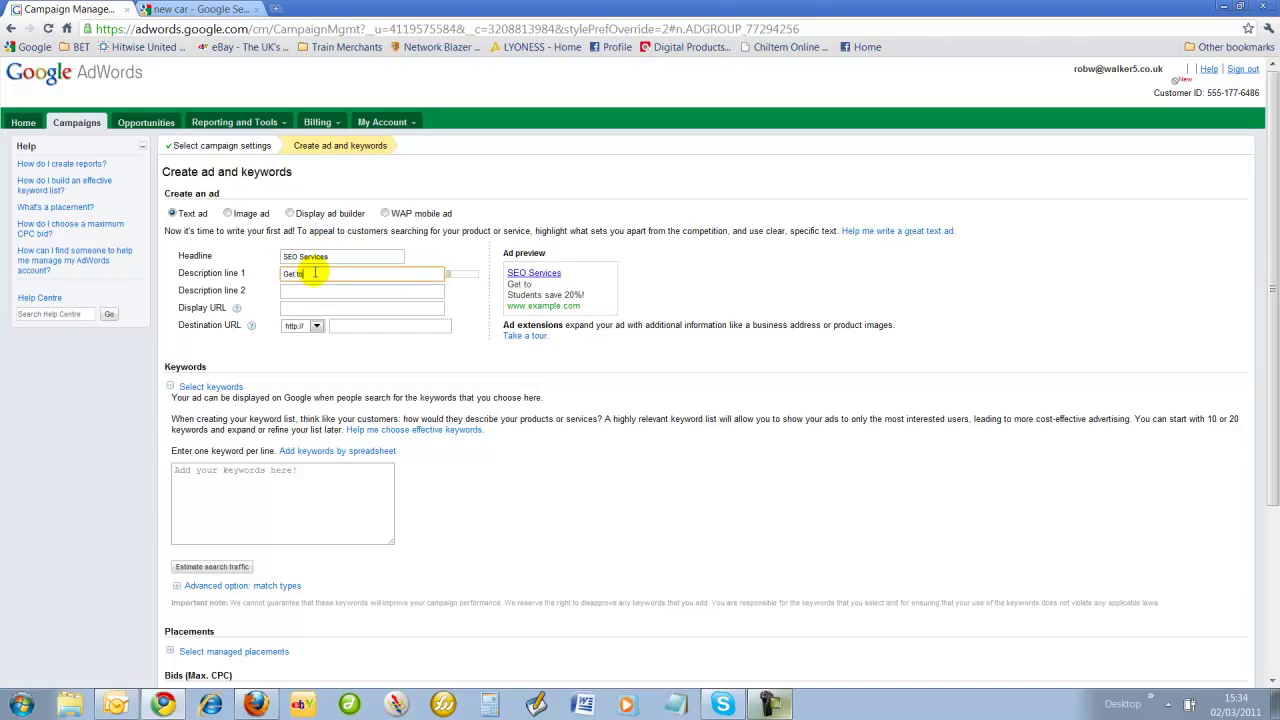
{"action": "type", "text": " Number"}
{"action": "type", "text": " 1 on Goo"}
{"action": "type", "text": "lgle"}
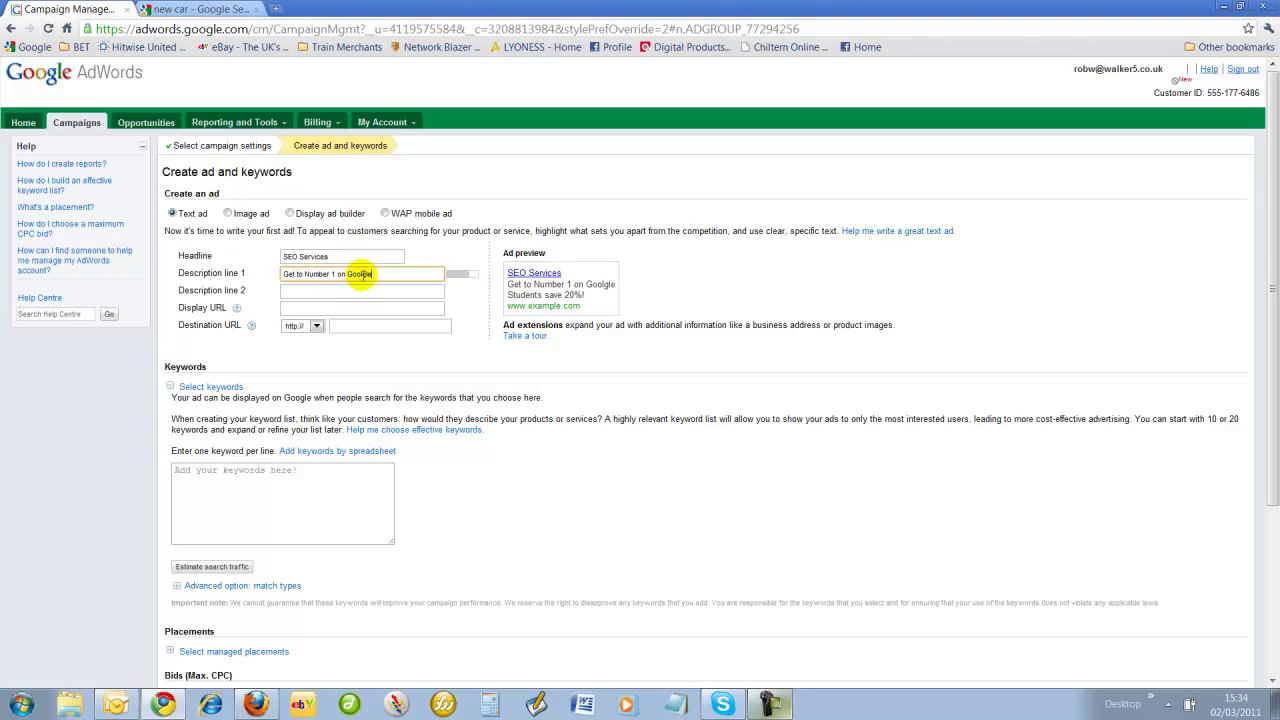
{"action": "key", "text": "BackSpace"}
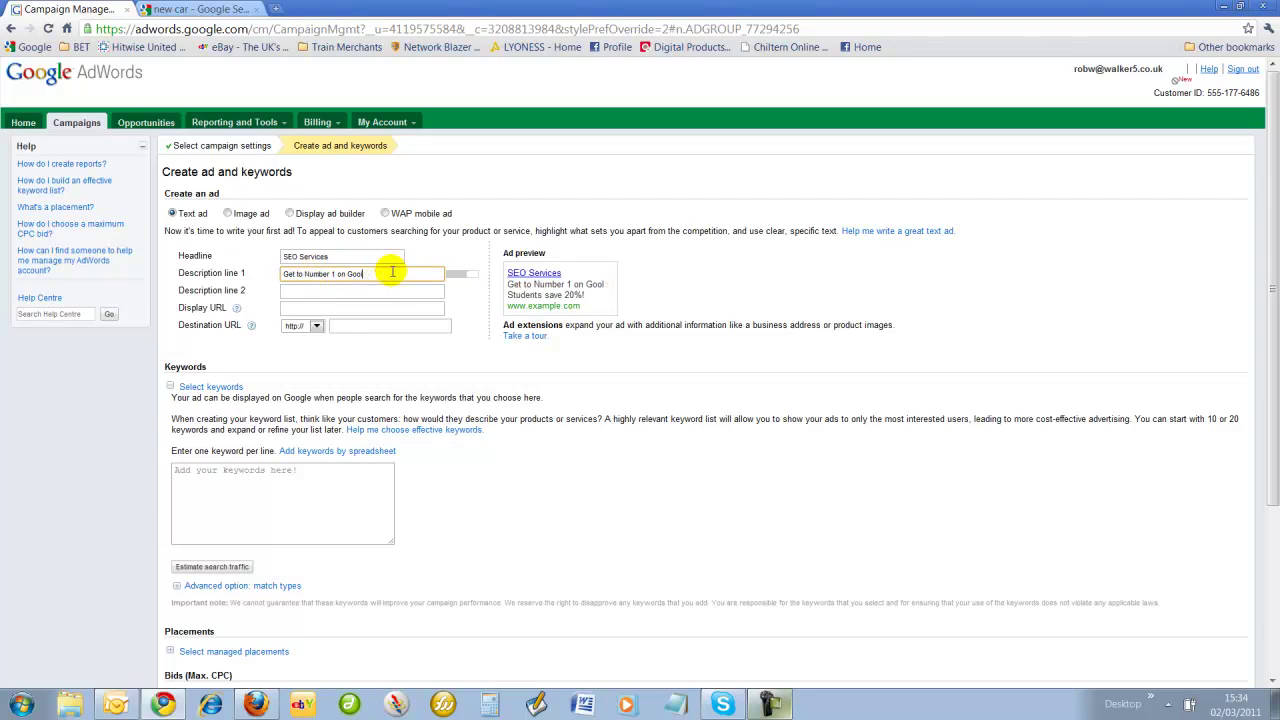
{"action": "type", "text": "e"}
{"action": "left_click", "coordinate": [300, 290]}
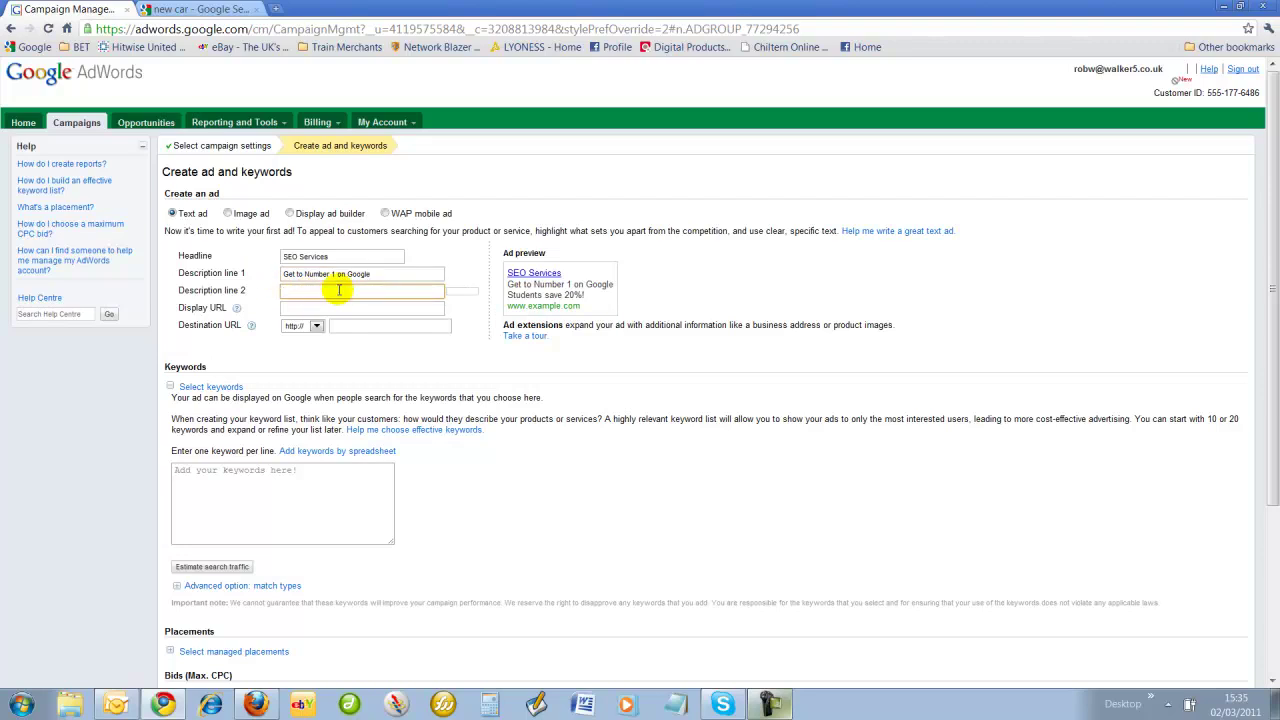
{"action": "type", "text": "Fast Track Service"}
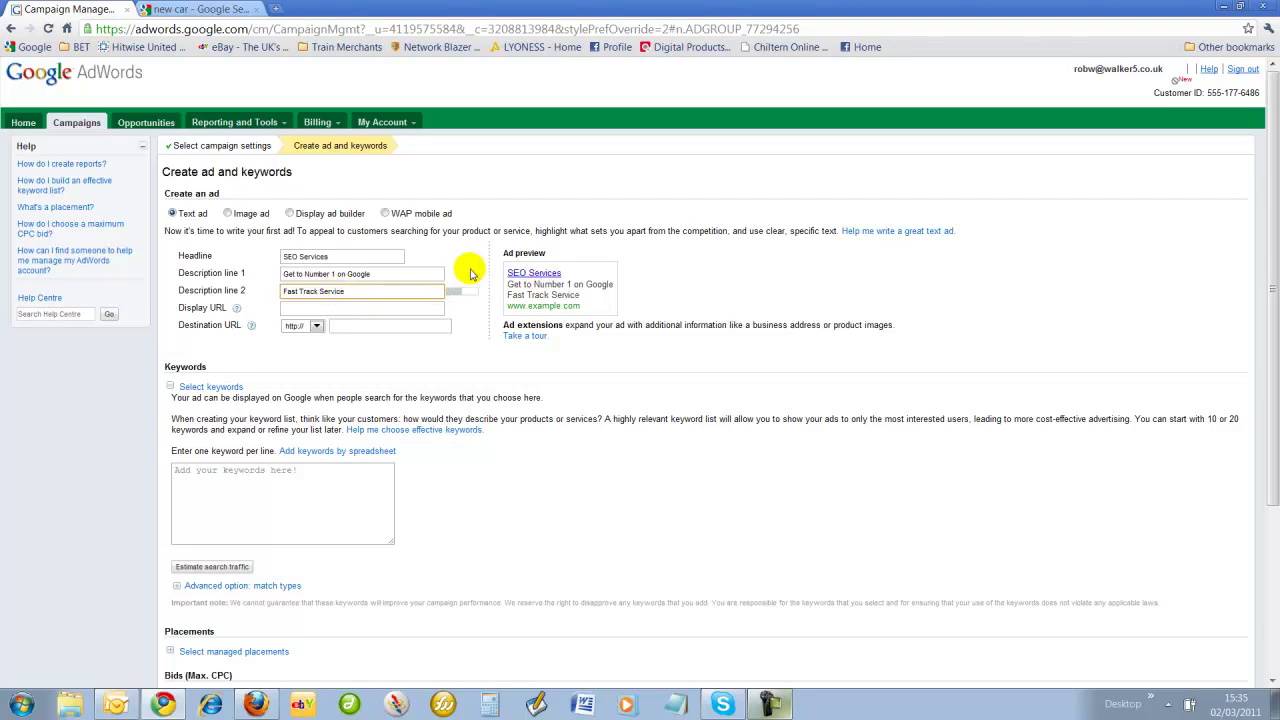
{"action": "left_click", "coordinate": [330, 308]}
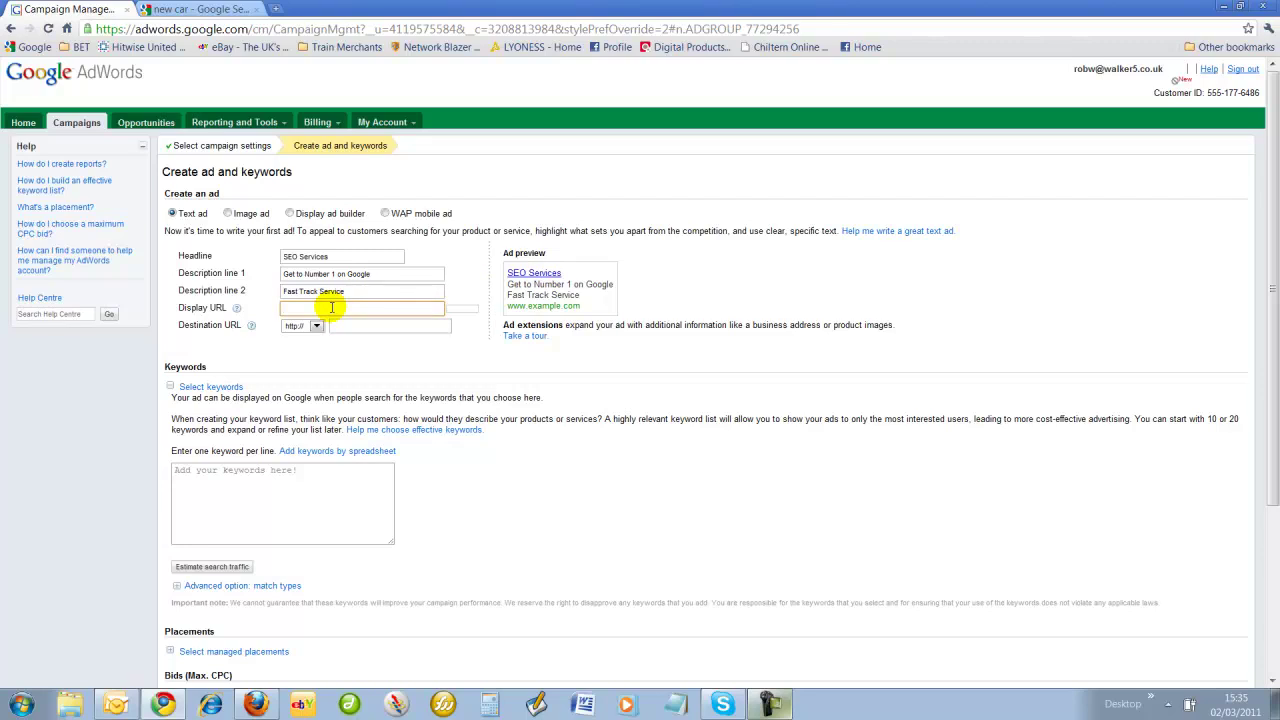
{"action": "type", "text": "www.chilternonlineservices.oc"}
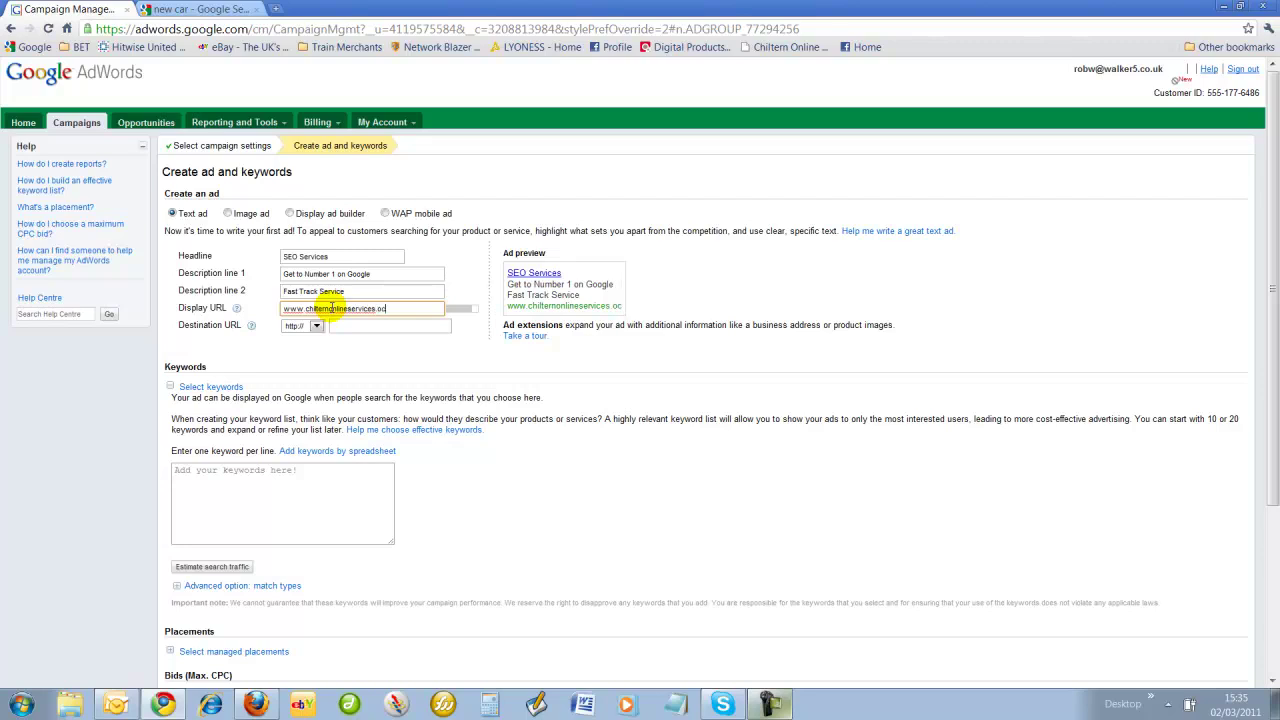
{"action": "type", "text": ".uk"}
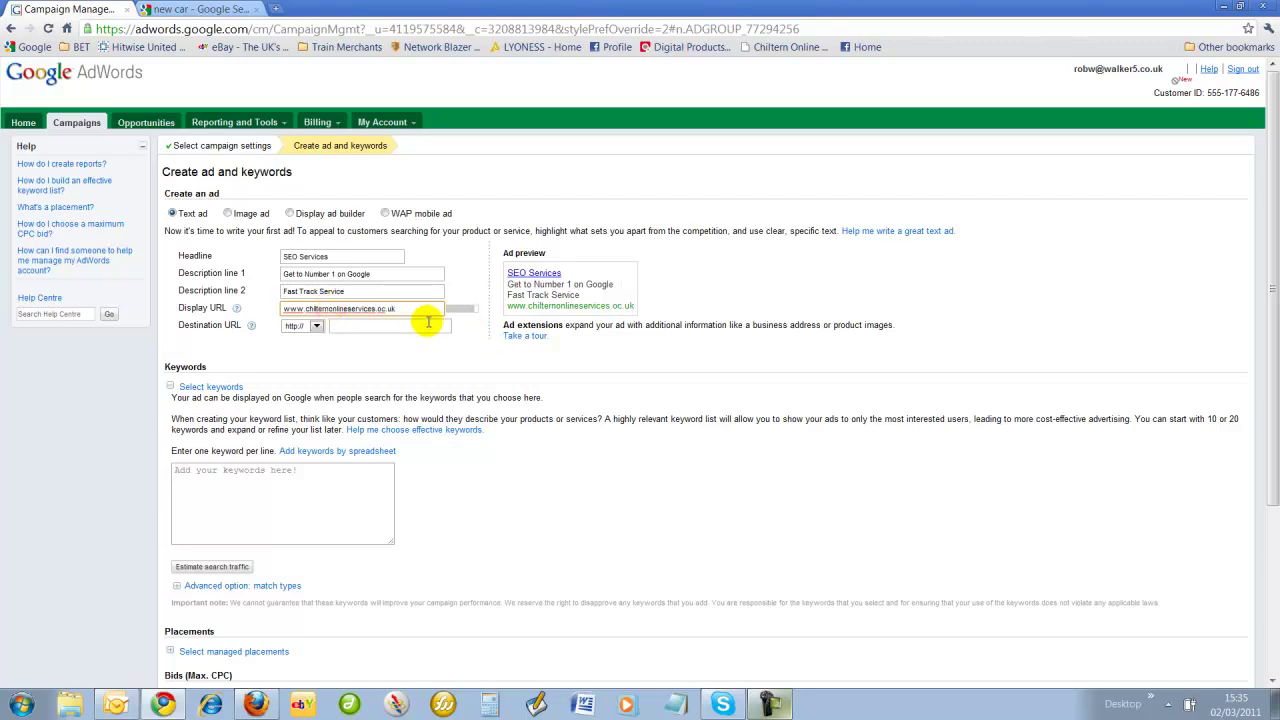
{"action": "left_click", "coordinate": [355, 325]}
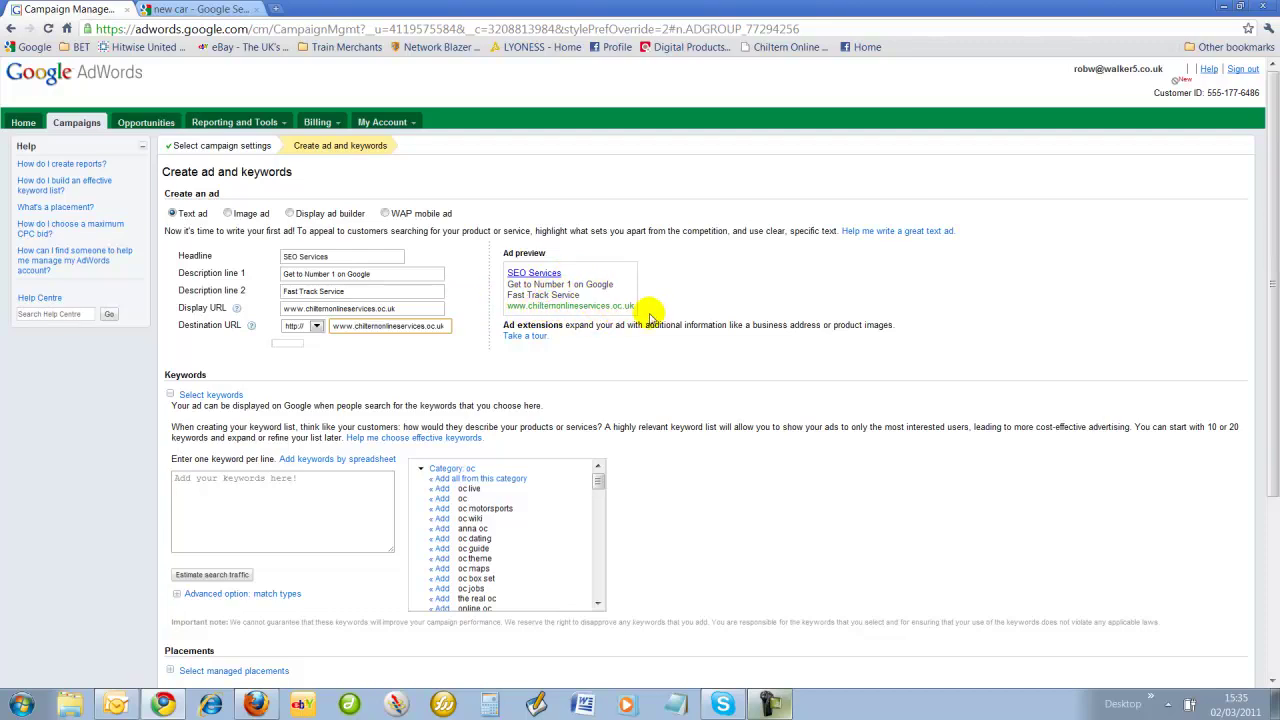
{"action": "double_click", "coordinate": [380, 308]}
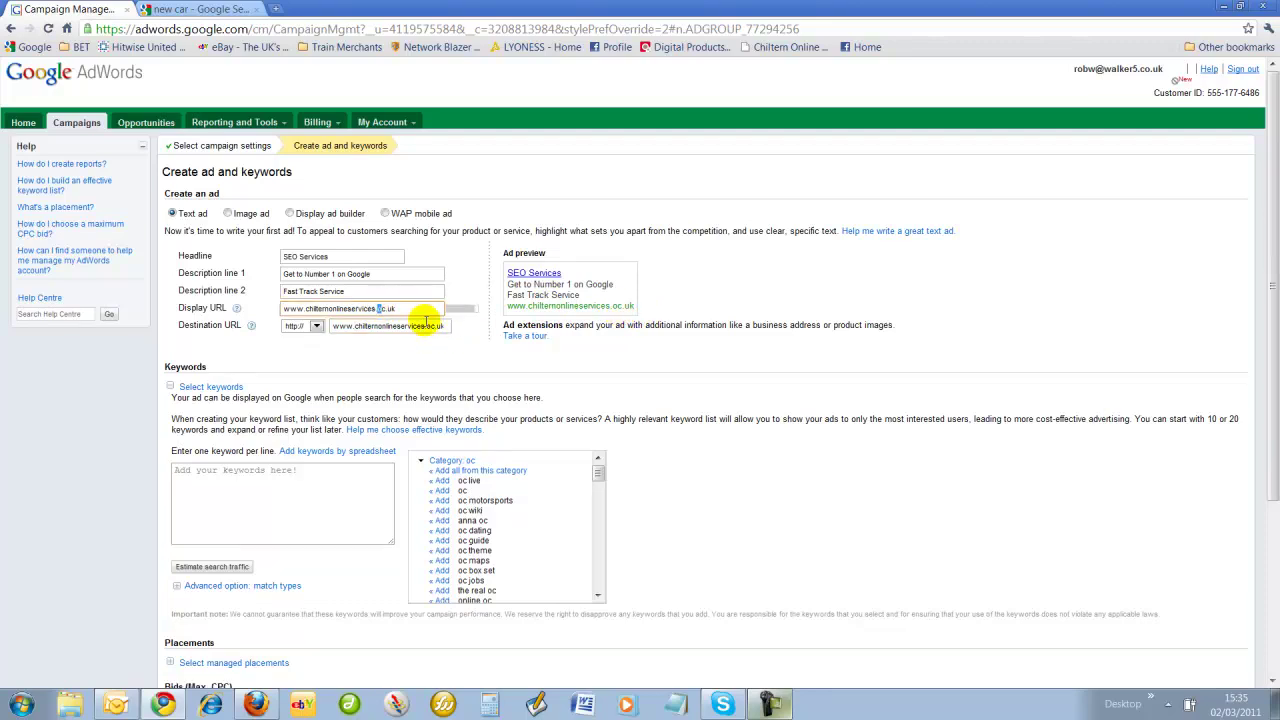
{"action": "key", "text": "BackSpace"}
{"action": "type", "text": "o"}
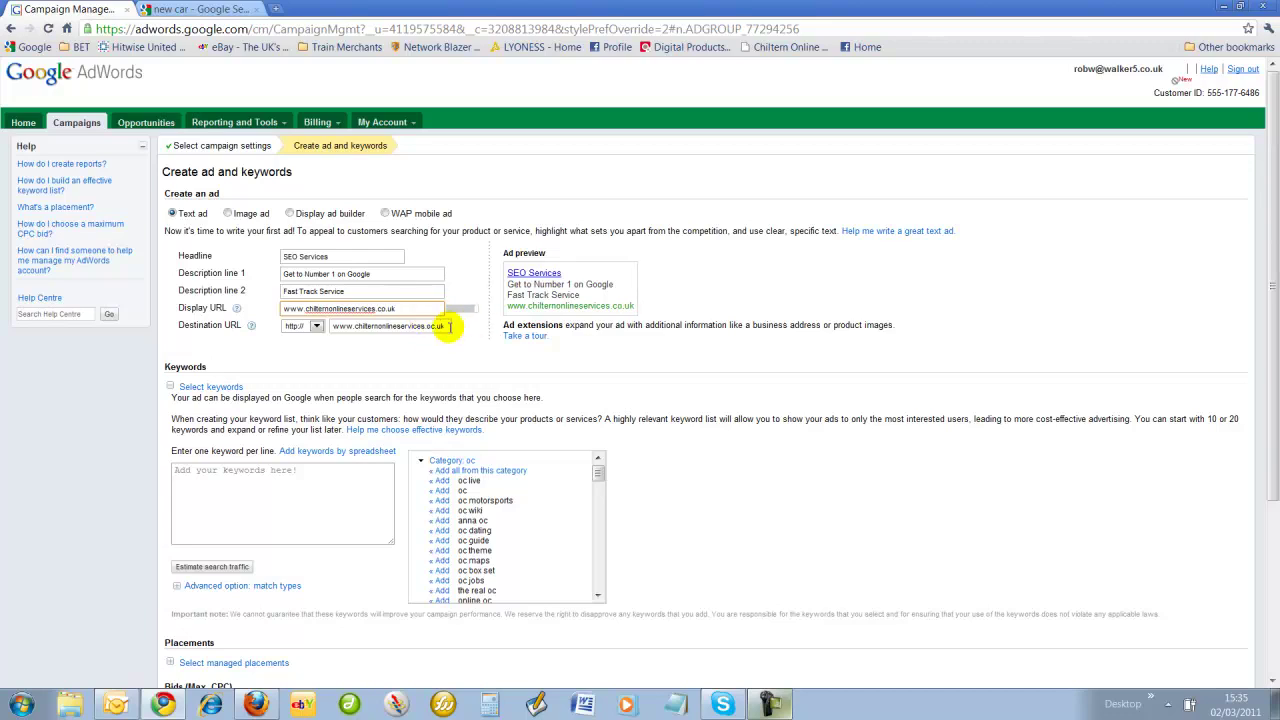
{"action": "left_click", "coordinate": [435, 326]}
{"action": "double_click", "coordinate": [435, 326]}
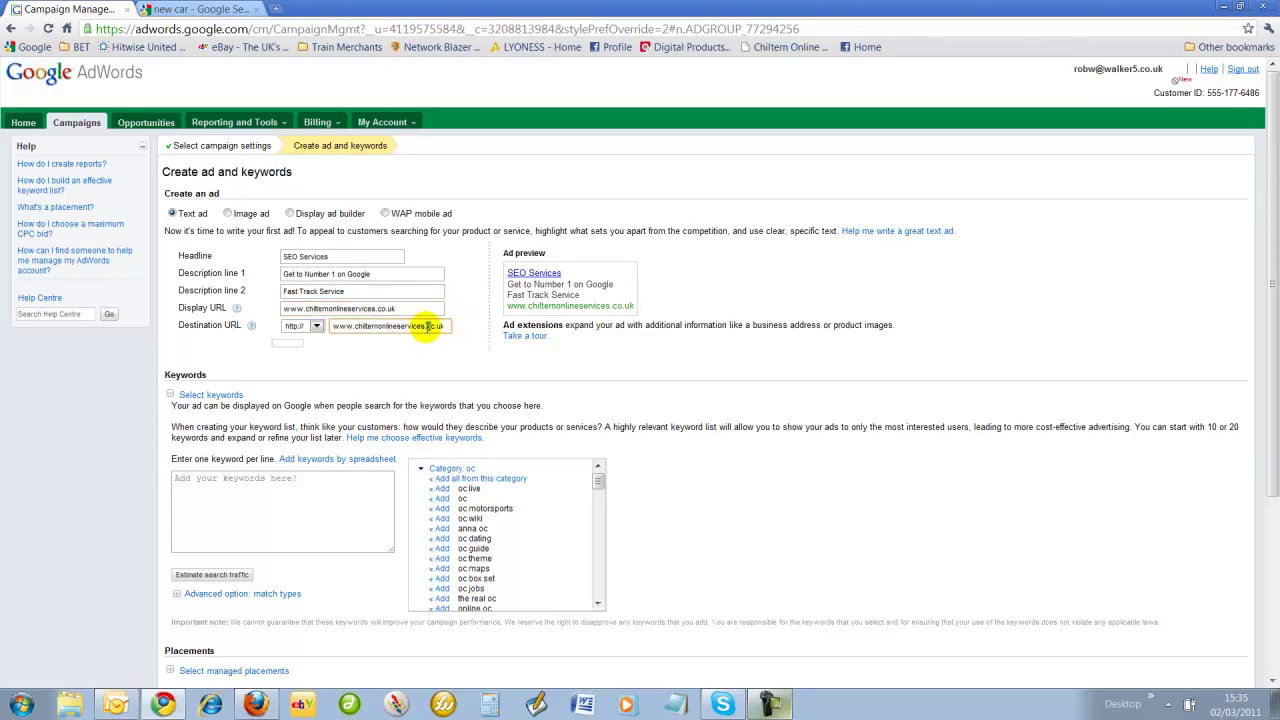
{"action": "key", "text": "BackSpace"}
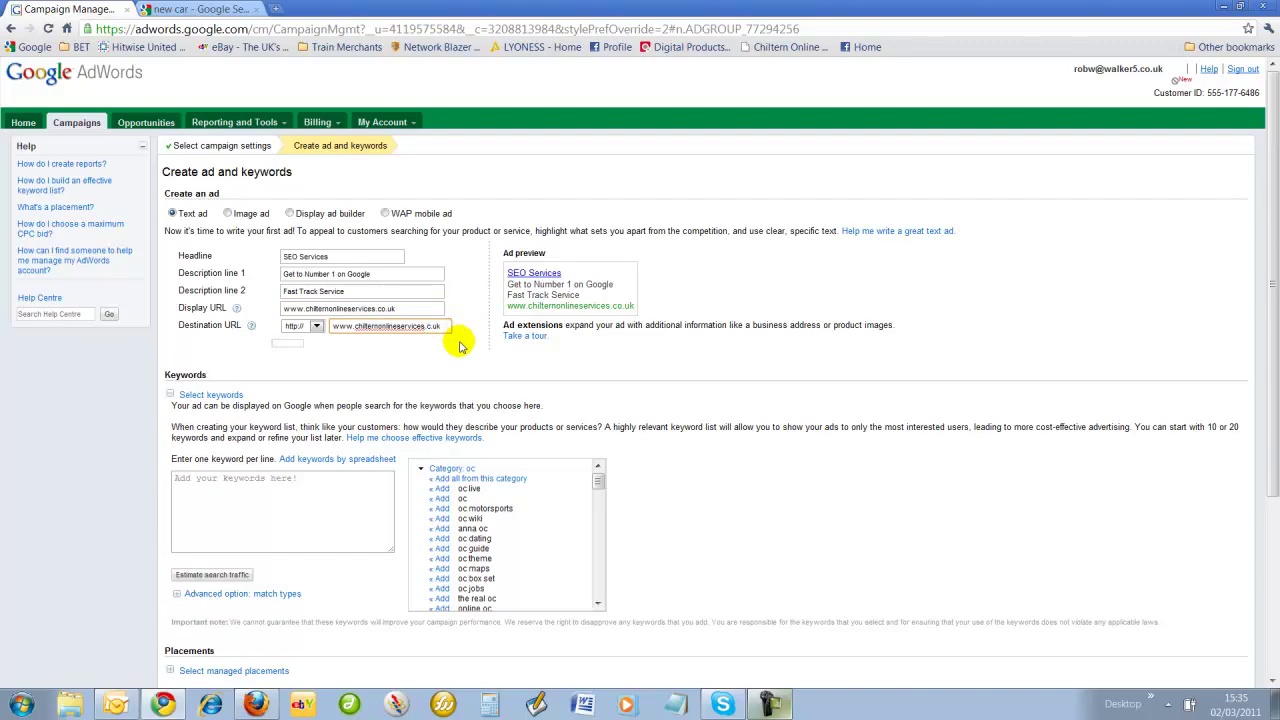
{"action": "type", "text": "co"}
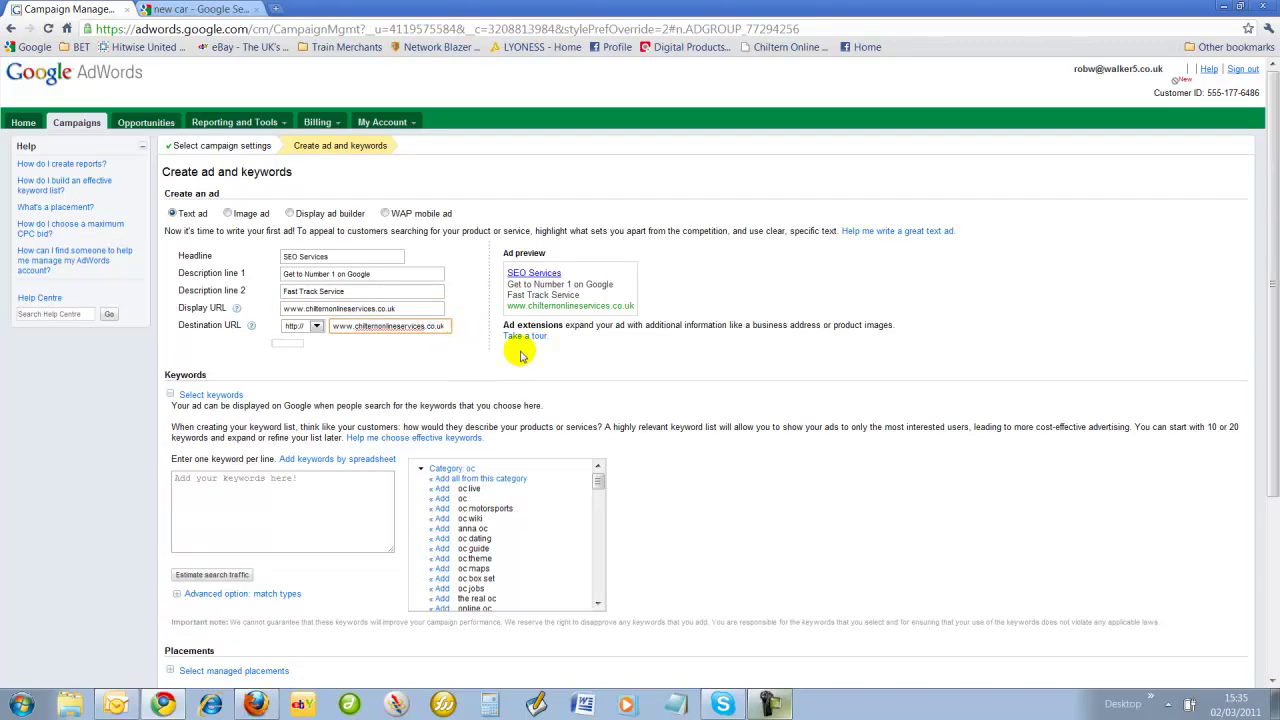
{"action": "left_click", "coordinate": [579, 353]}
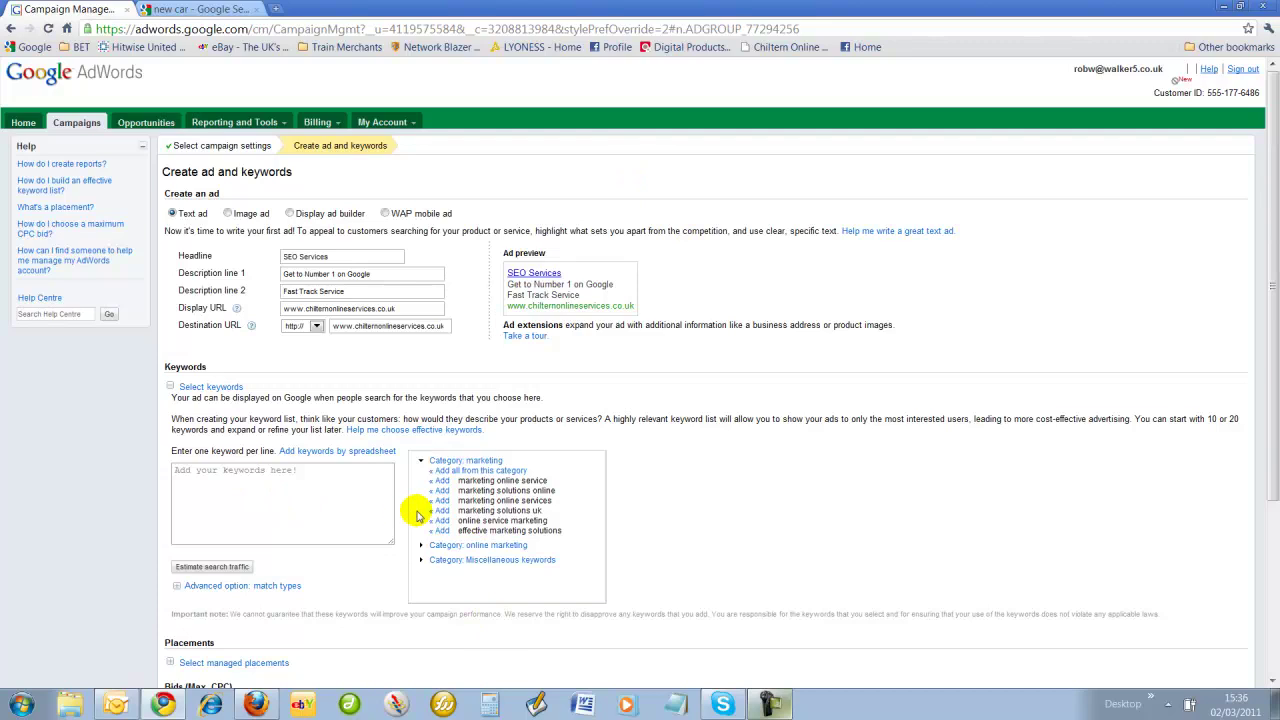
- Enter "seo service" as the first keyword in the ad's keyword list
{"action": "left_click", "coordinate": [198, 471]}
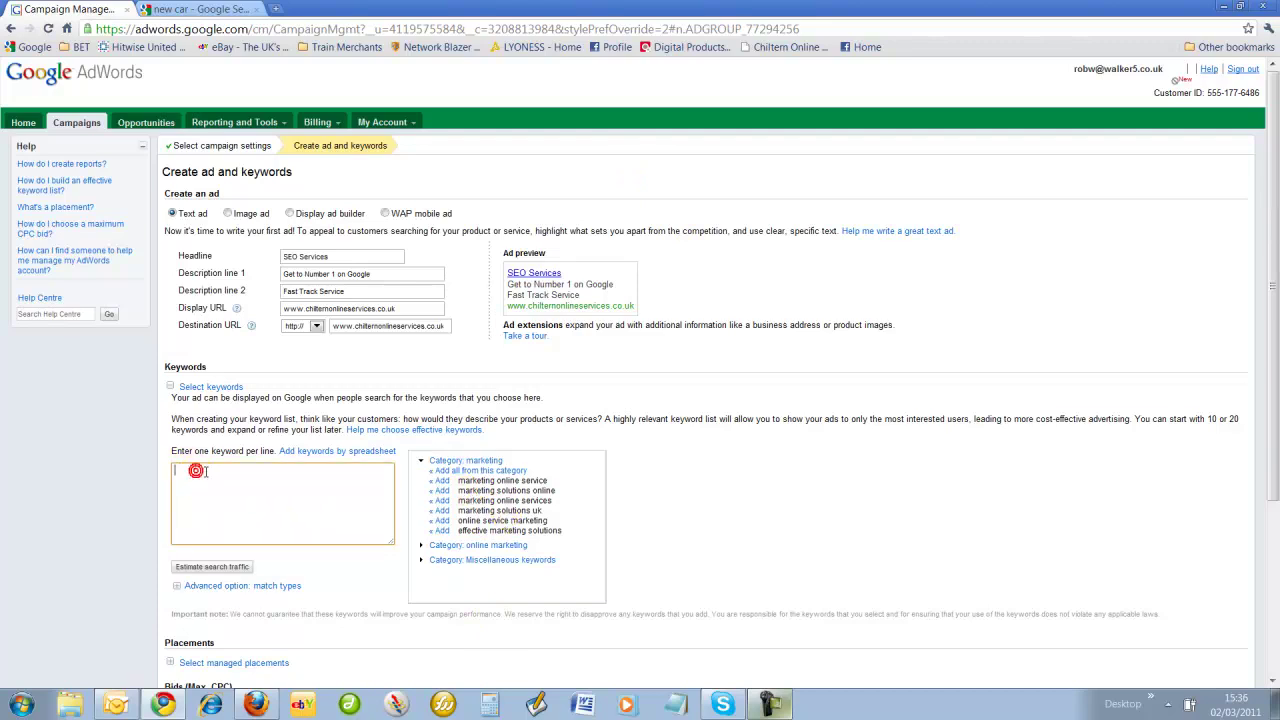
{"action": "type", "text": "seo service"}
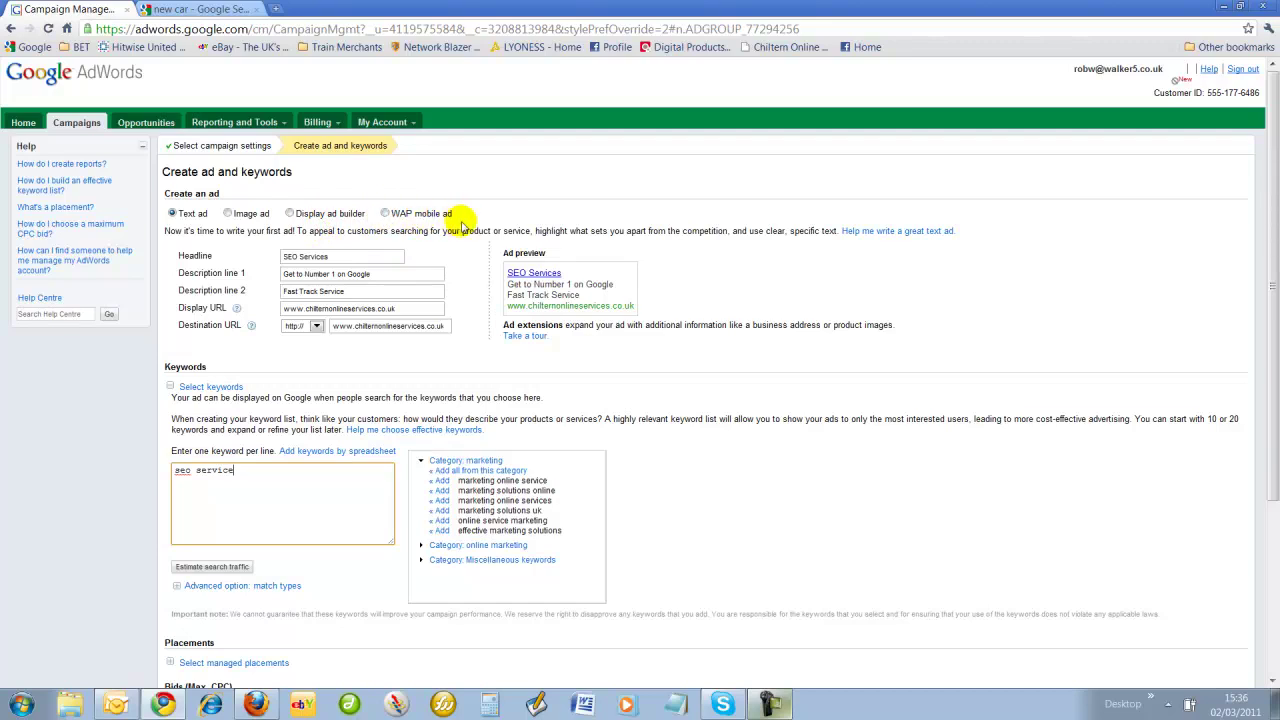
- Look at the sponsored ads in the Google results for "new car", and return to the ad and keyword creation page
{"action": "left_click", "coordinate": [186, 8]}
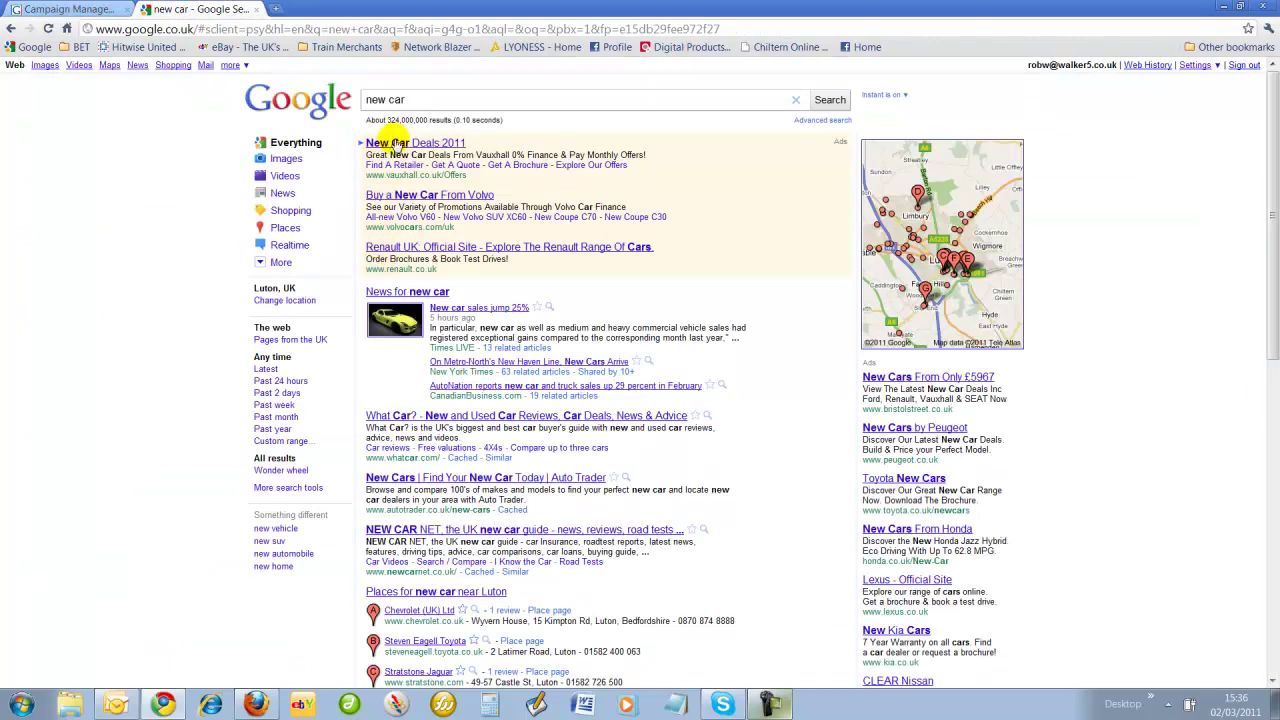
{"action": "left_click", "coordinate": [43, 11]}
{"action": "left_click", "coordinate": [172, 213]}
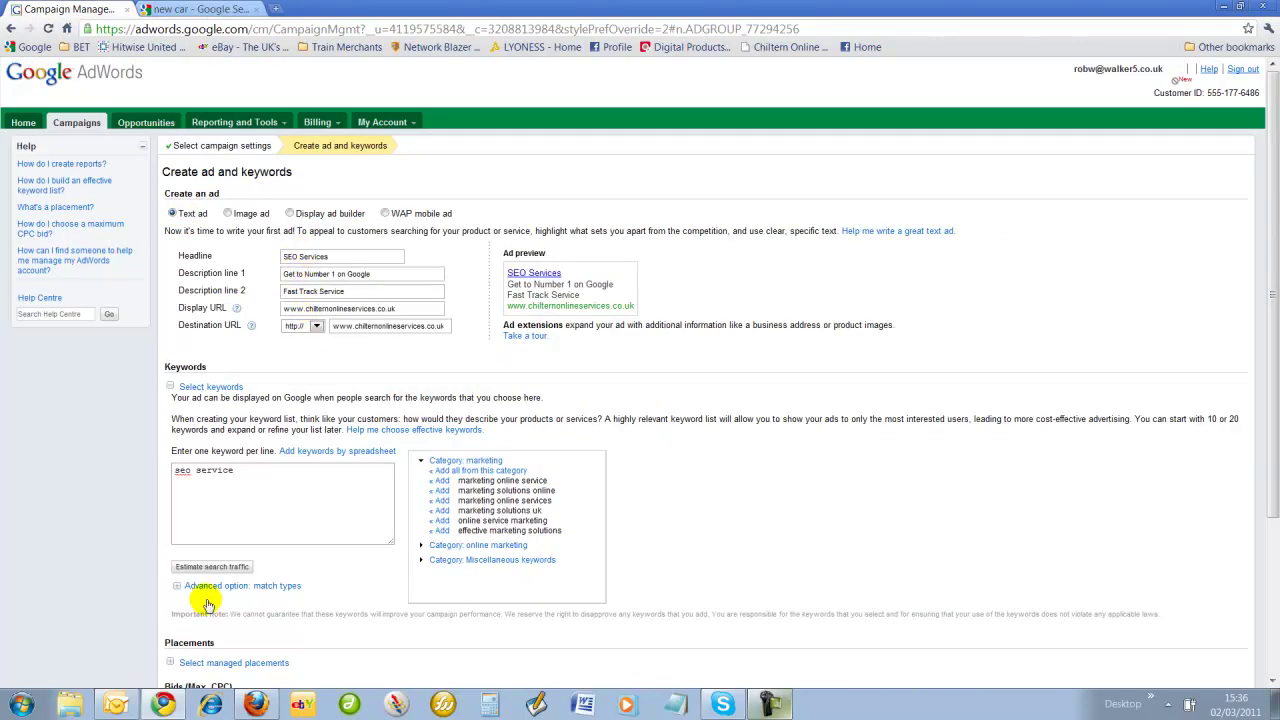
- Add the suggested keyword "online marketing services uk" from the online marketing category, and estimate the search traffic for the keyword list
{"action": "left_click", "coordinate": [242, 486]}
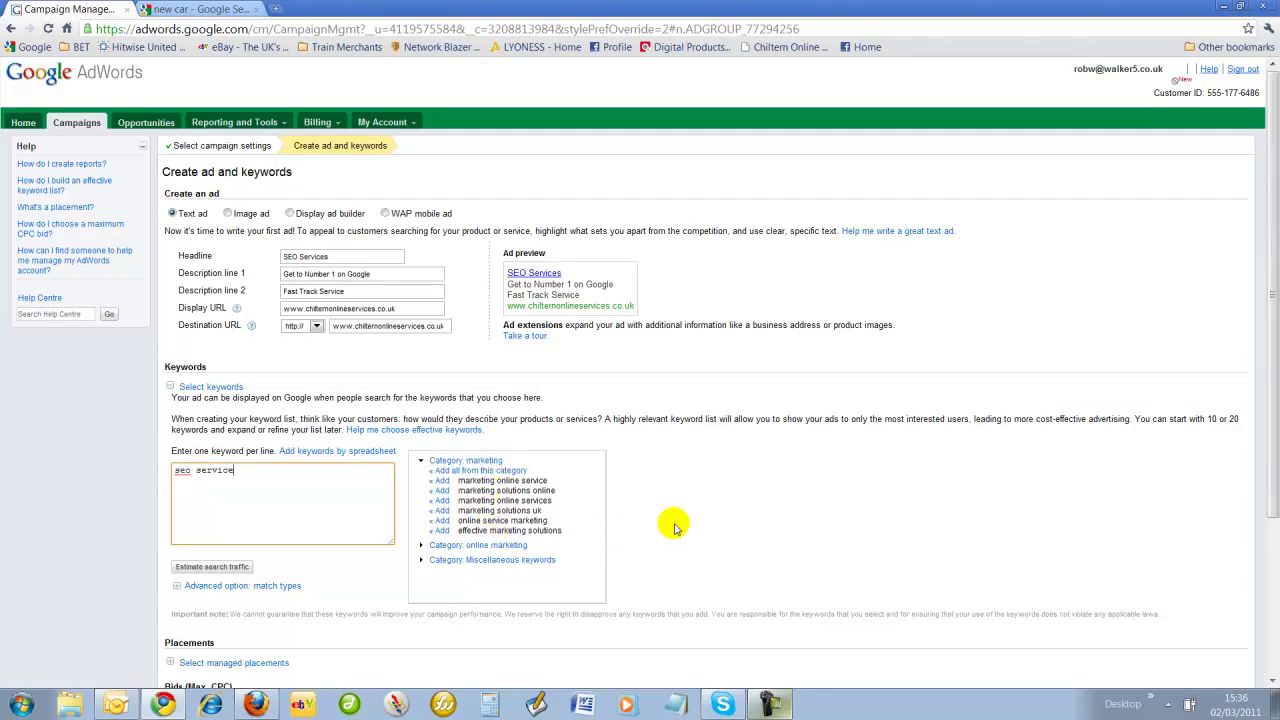
{"action": "scroll", "coordinate": [673, 527], "scroll_direction": "down", "scroll_amount": 3}
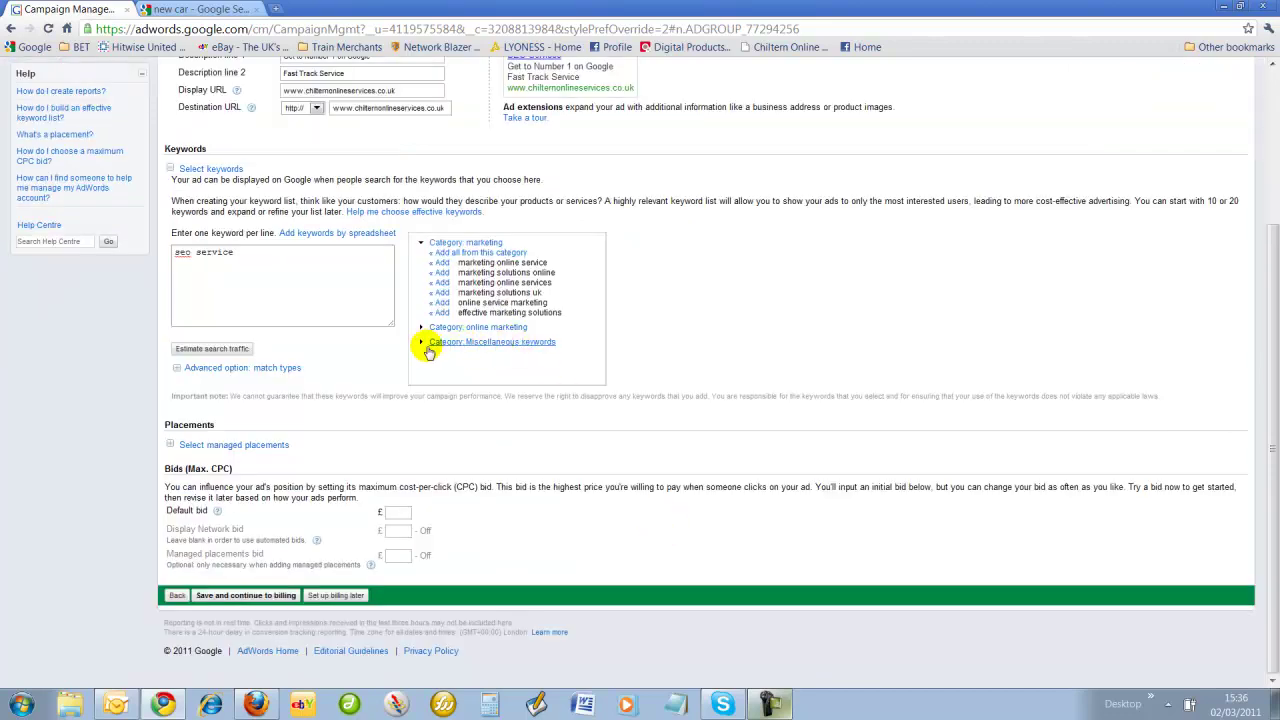
{"action": "left_click", "coordinate": [424, 328]}
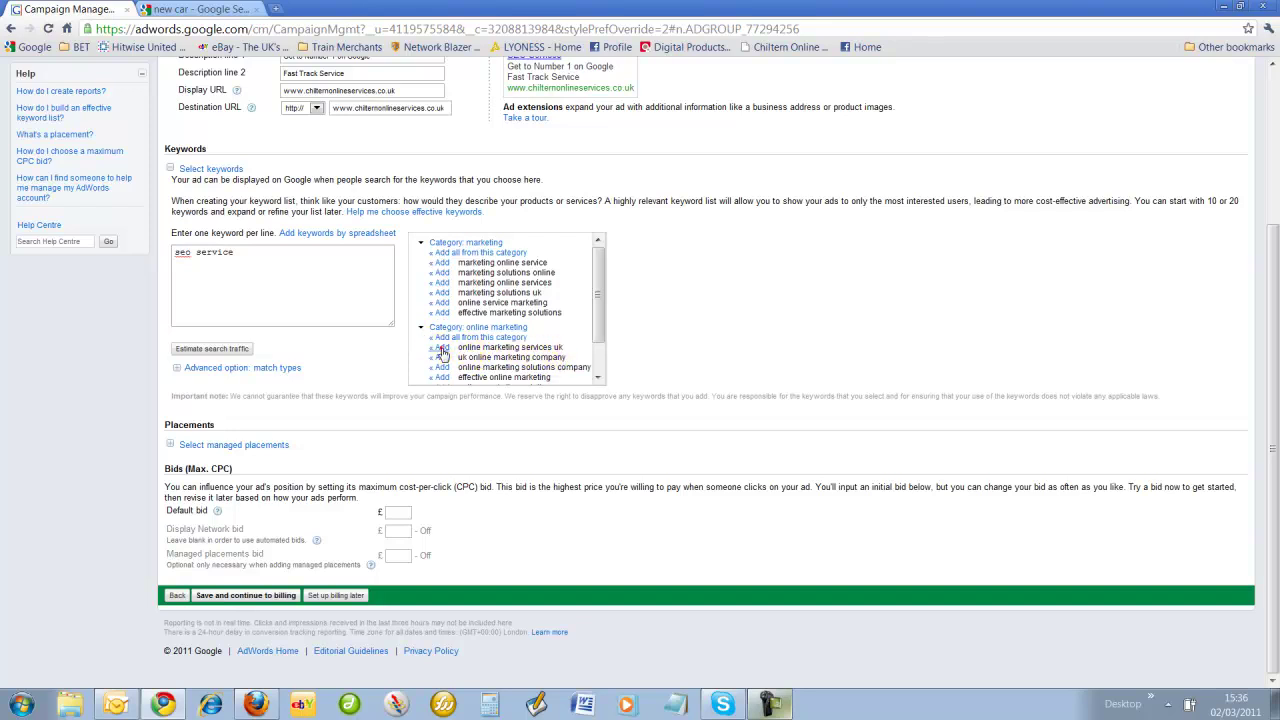
{"action": "left_click", "coordinate": [442, 349]}
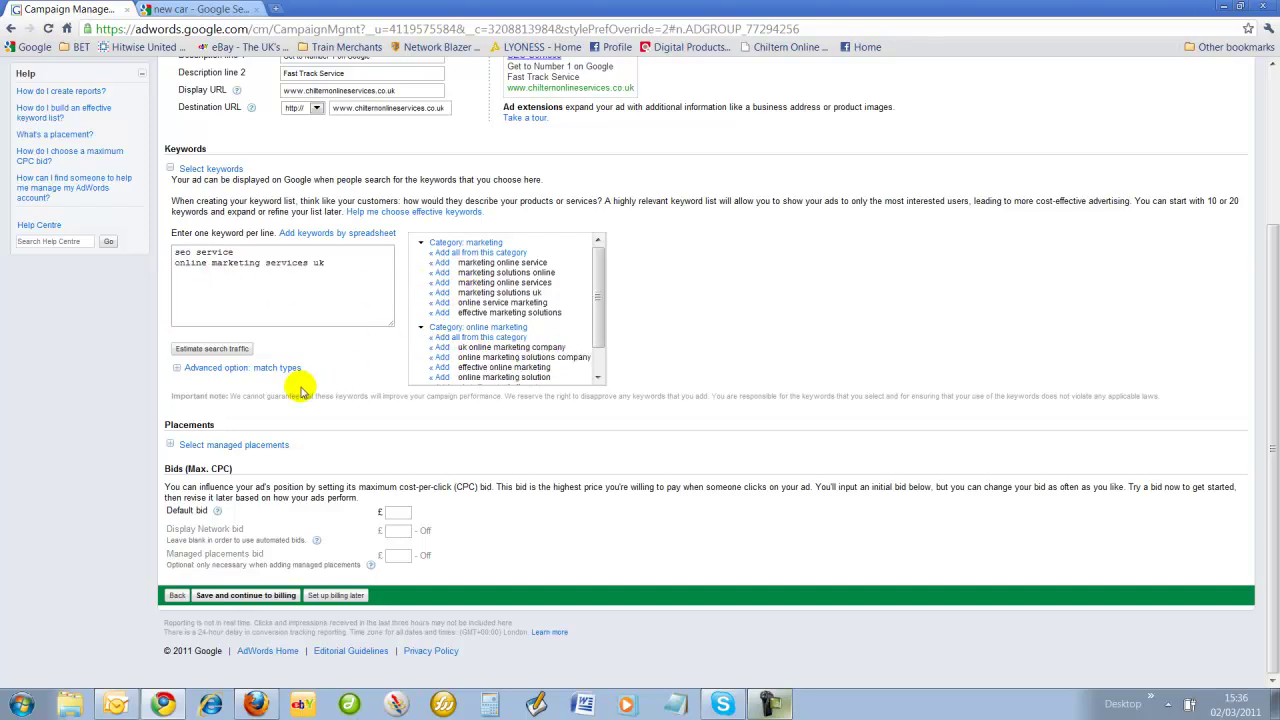
{"action": "left_click", "coordinate": [214, 348]}
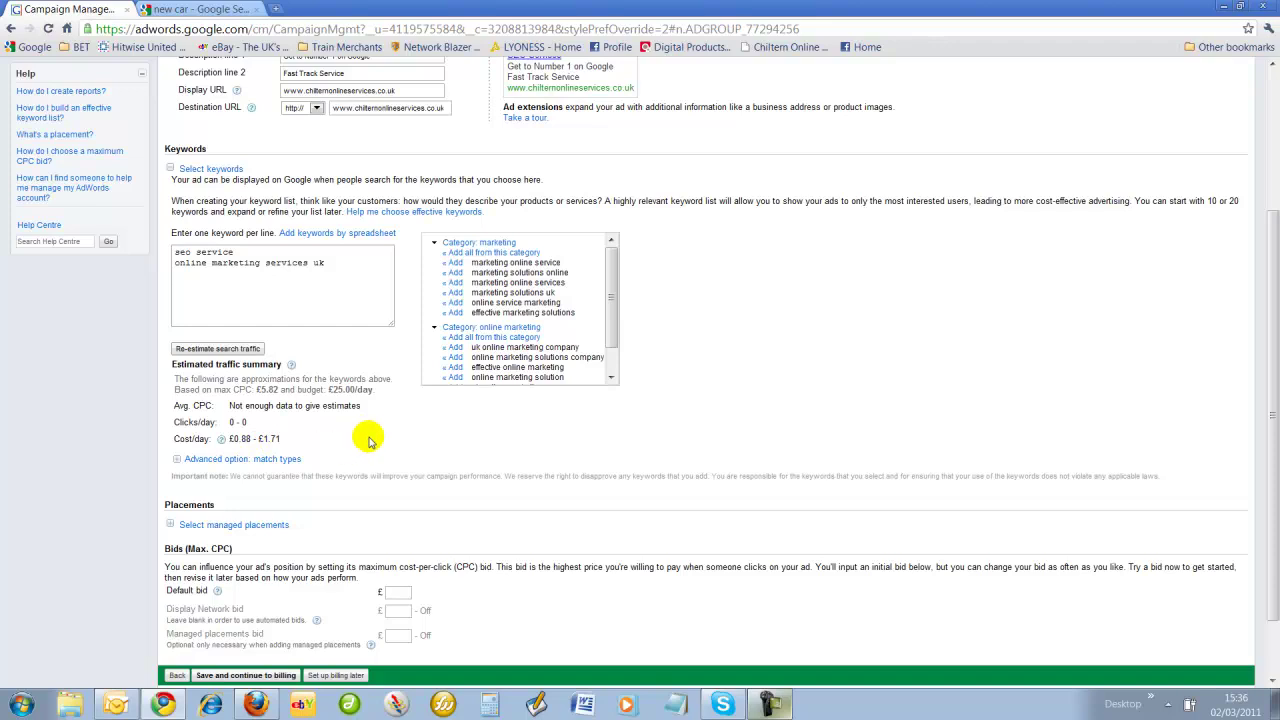
- Look over the managed placements options, and collapse them again
{"action": "scroll", "coordinate": [368, 440], "scroll_direction": "down", "scroll_amount": 1}
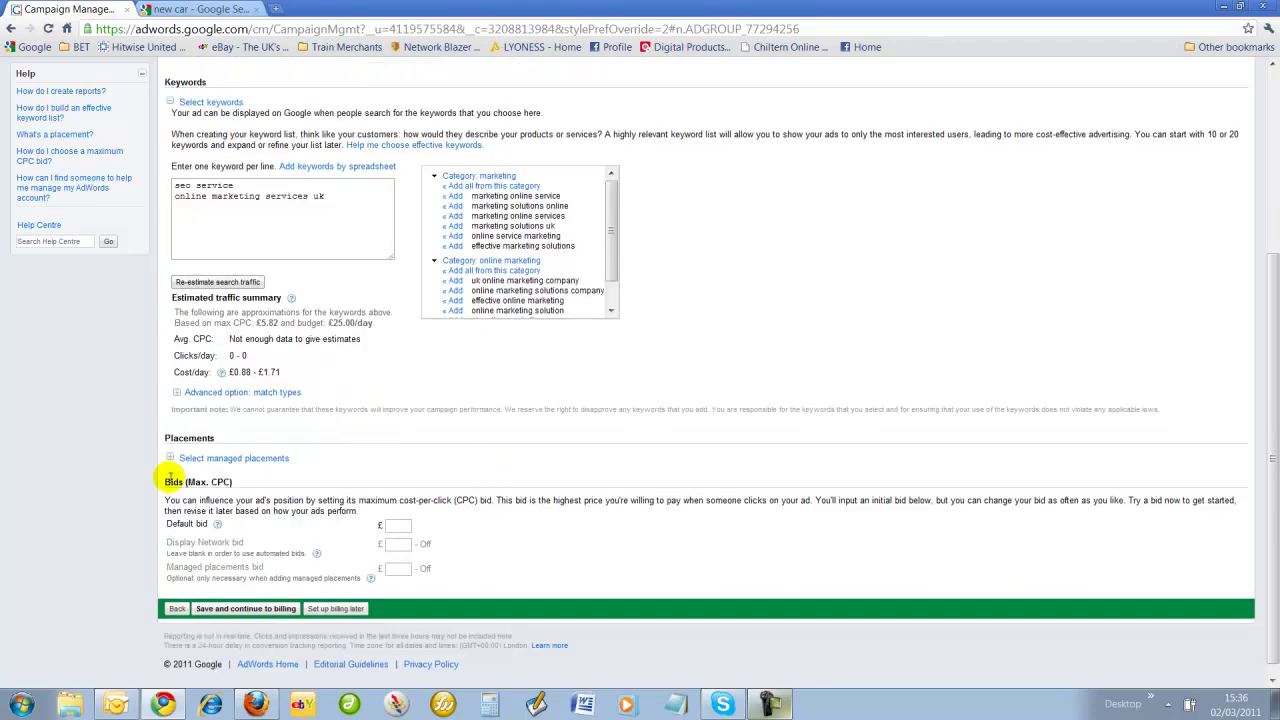
{"action": "left_click", "coordinate": [169, 459]}
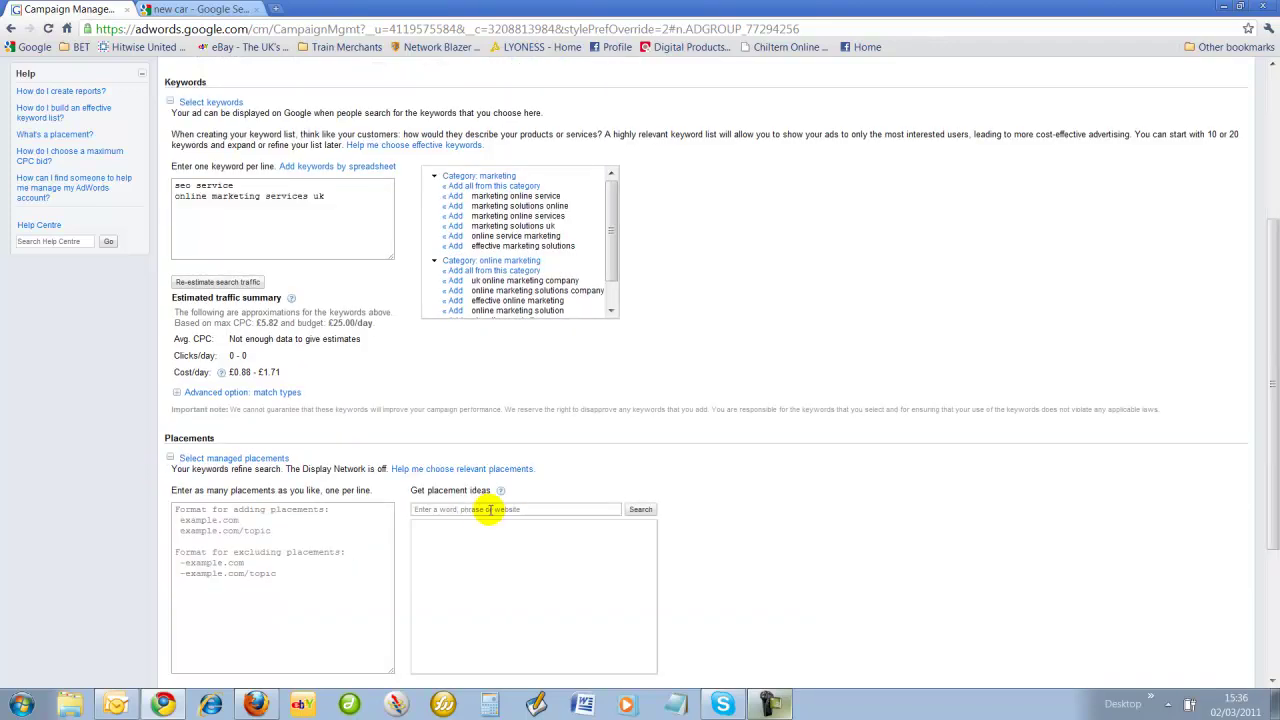
{"action": "left_click", "coordinate": [170, 458]}
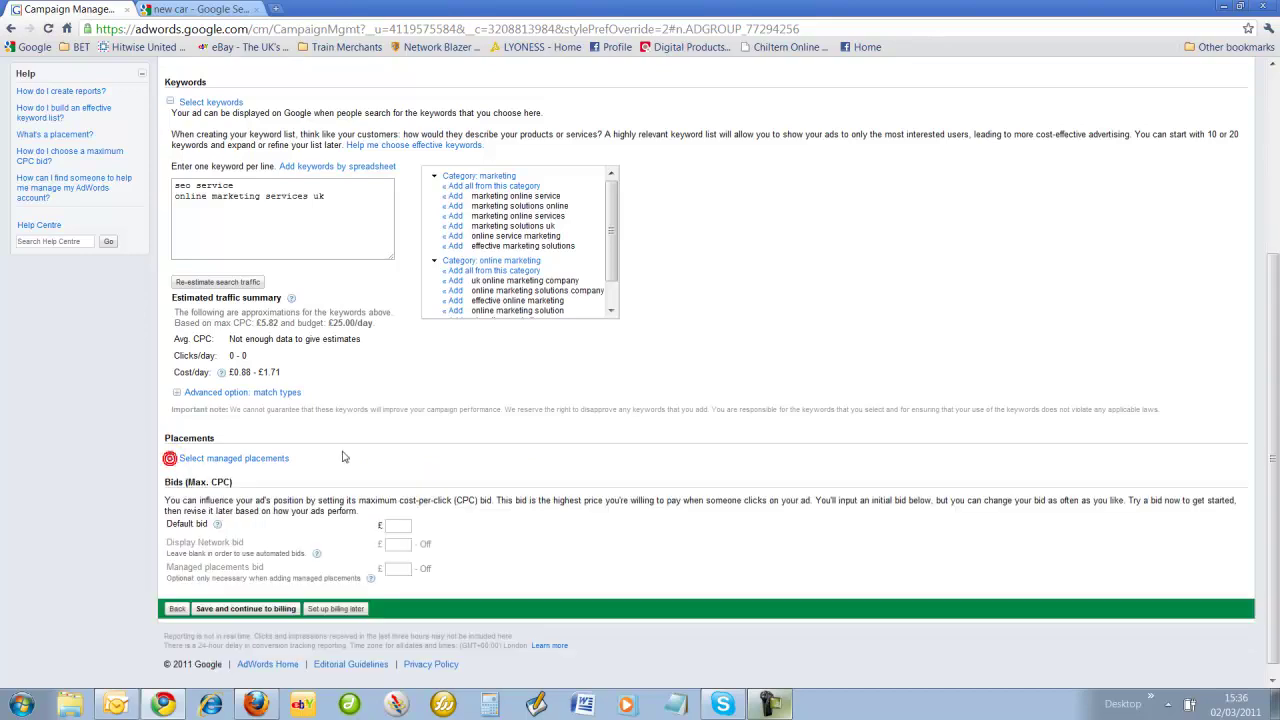
- Set the default maximum cost-per-click bid to £.49, and submit the ad and keywords to continue to billing
{"action": "scroll", "coordinate": [470, 455], "scroll_direction": "down", "scroll_amount": 1}
{"action": "left_click", "coordinate": [399, 511]}
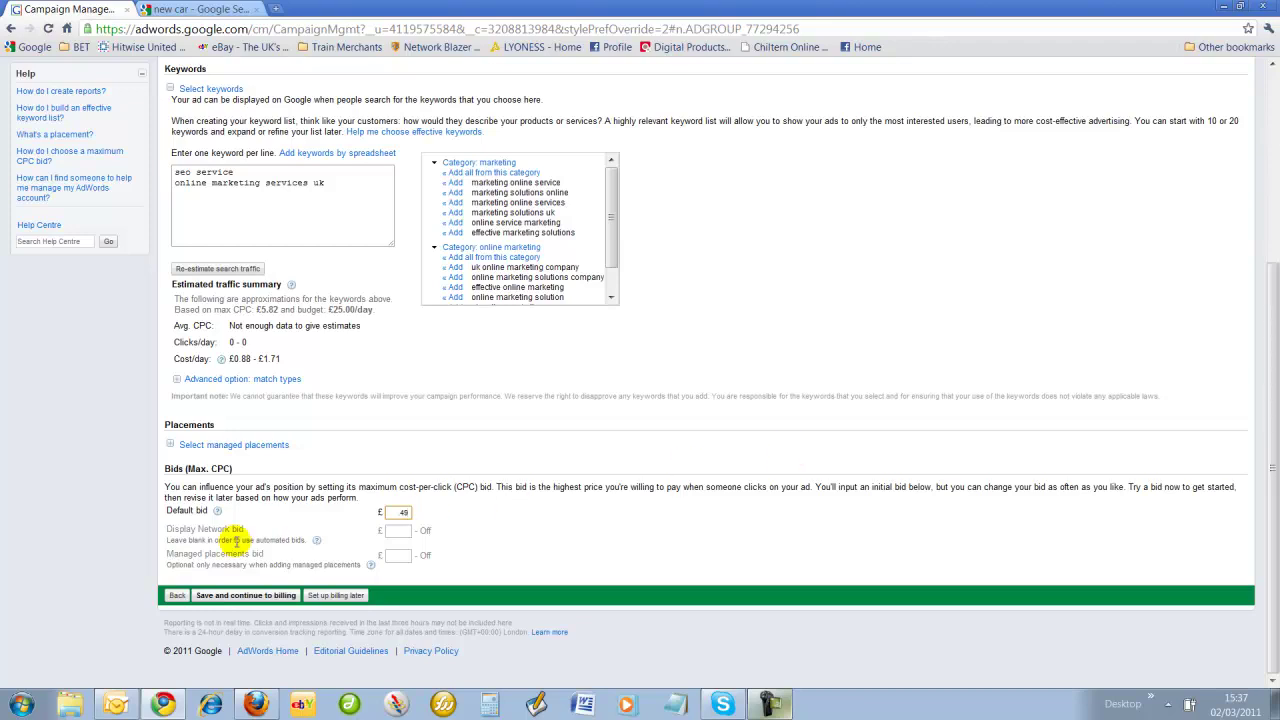
{"action": "left_click", "coordinate": [235, 595]}
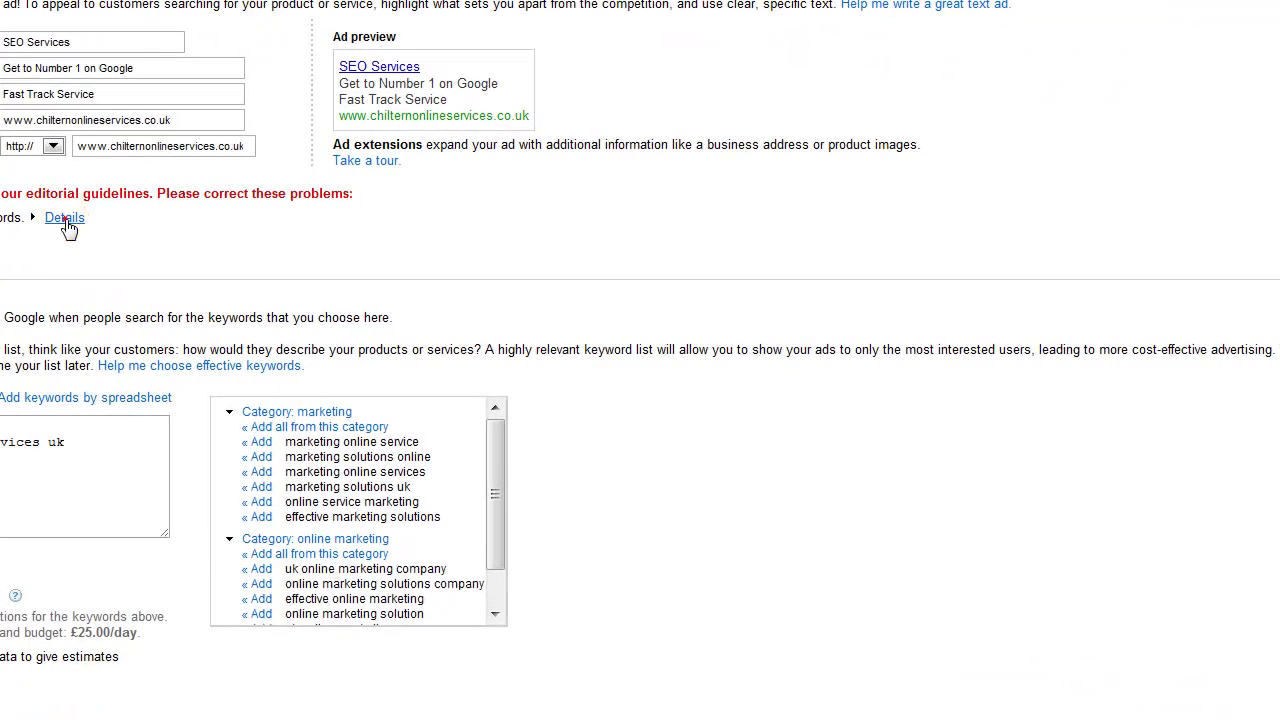
- Check the editorial guideline problem's details, change description line 1 to "Get to Number 1 on SERPS", and save to continue to billing
{"action": "left_click", "coordinate": [64, 218]}
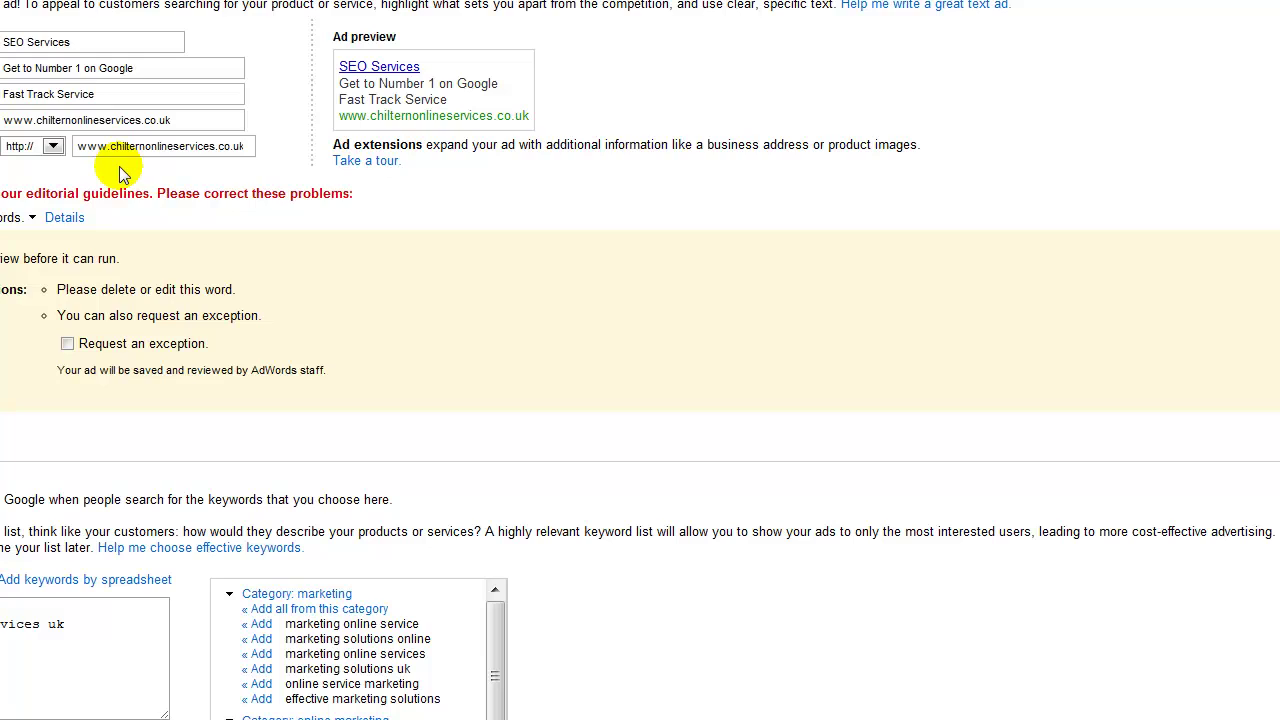
{"action": "left_click_drag", "start_coordinate": [140, 67], "coordinate": [100, 64]}
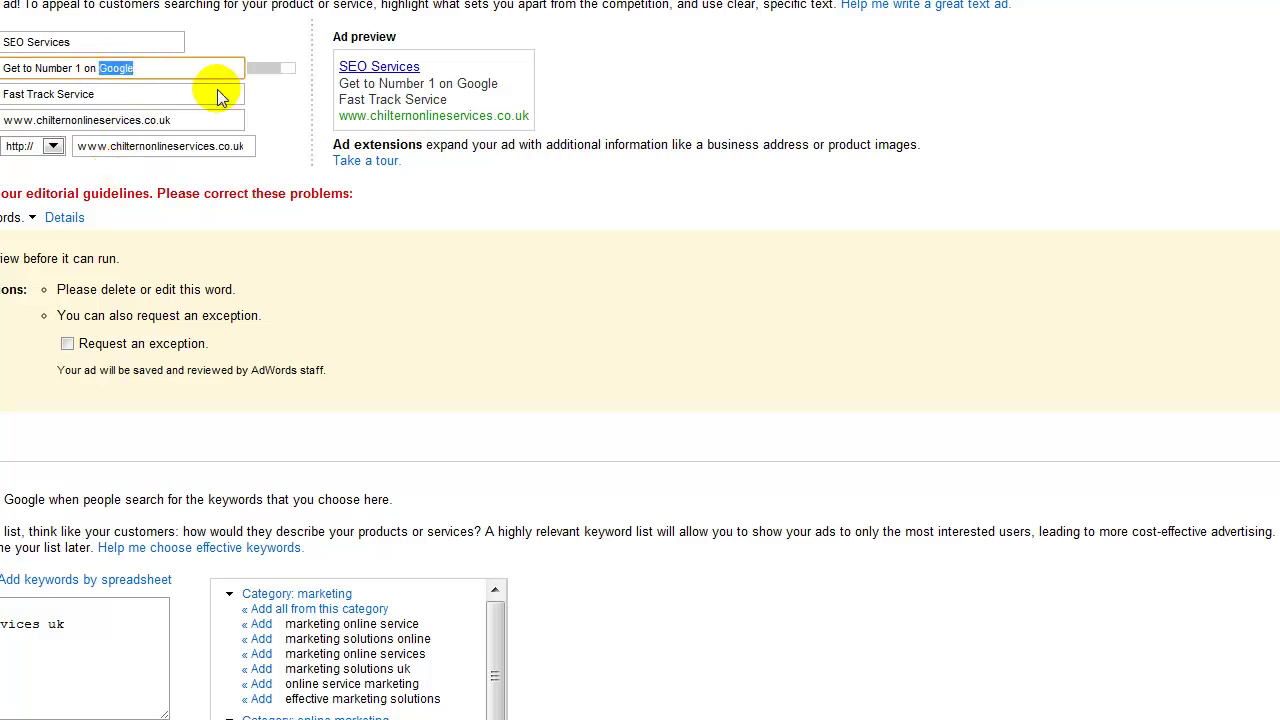
{"action": "type", "text": "SERPS"}
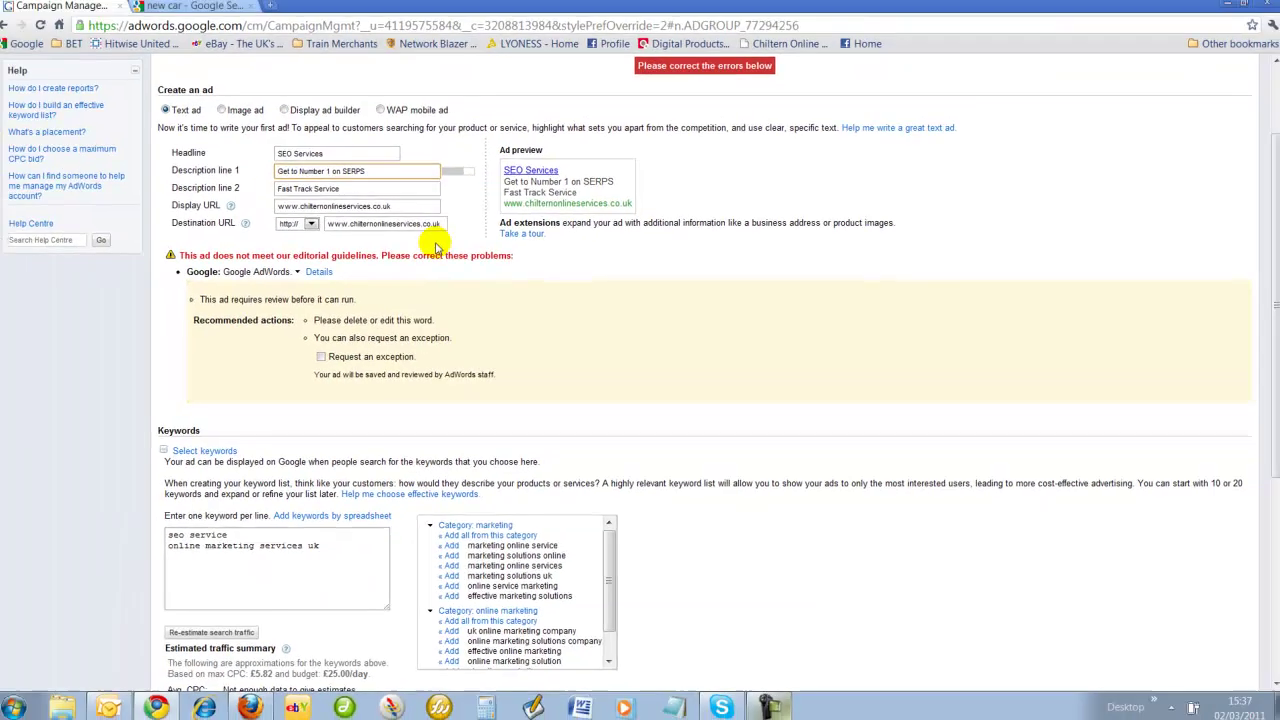
{"action": "scroll", "coordinate": [240, 617], "scroll_direction": "down", "scroll_amount": 3}
{"action": "scroll", "coordinate": [240, 617], "scroll_direction": "down", "scroll_amount": 2}
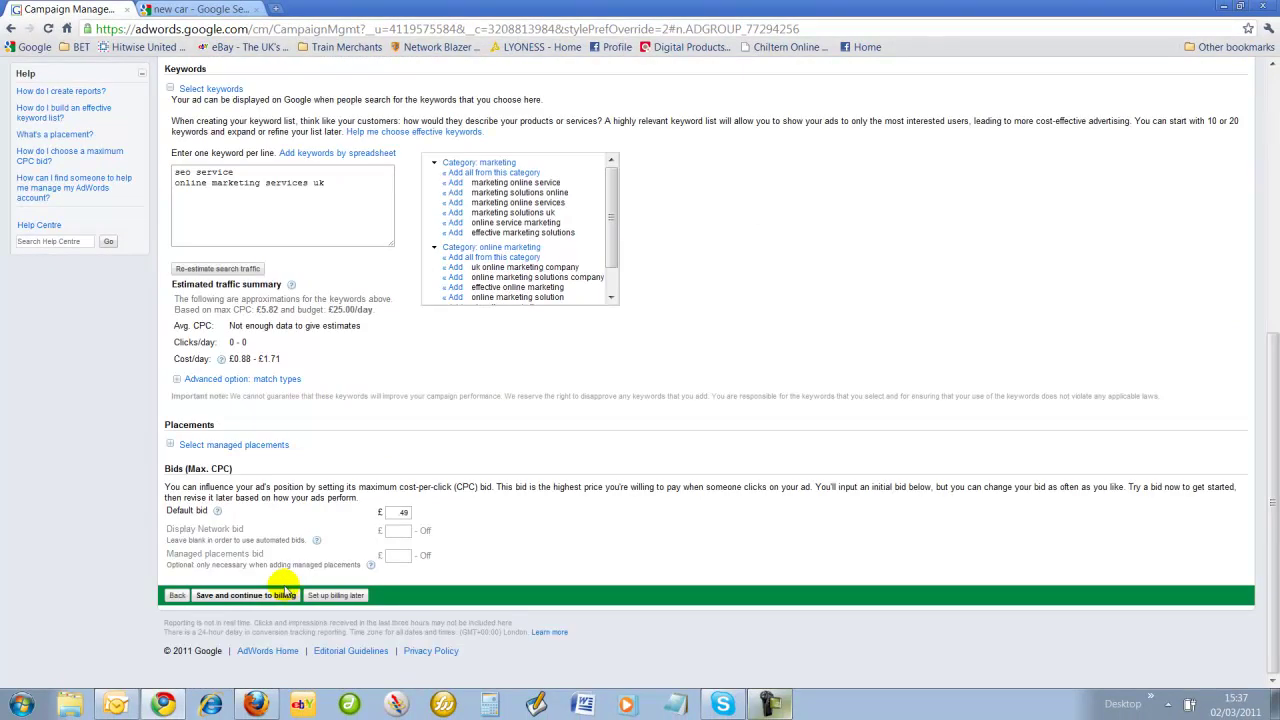
{"action": "left_click", "coordinate": [260, 595]}
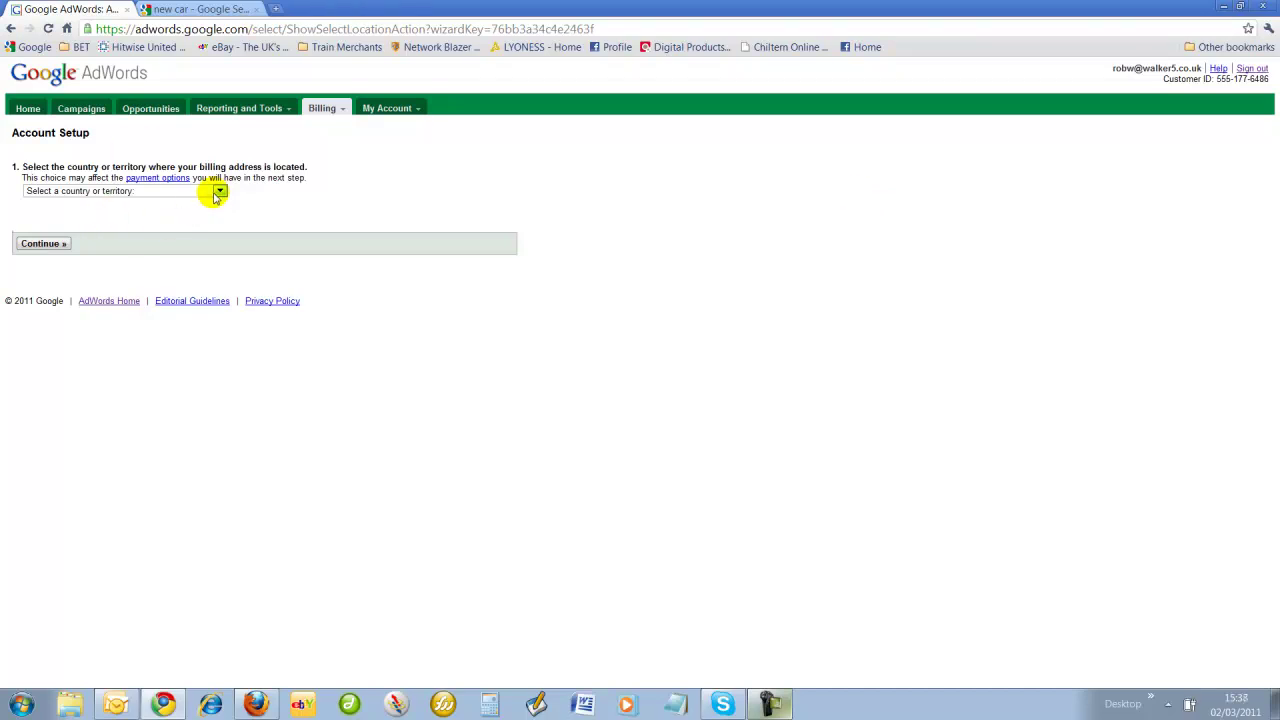
- Choose United Kingdom as the billing address country, and continue the account setup
{"action": "left_click", "coordinate": [218, 193]}
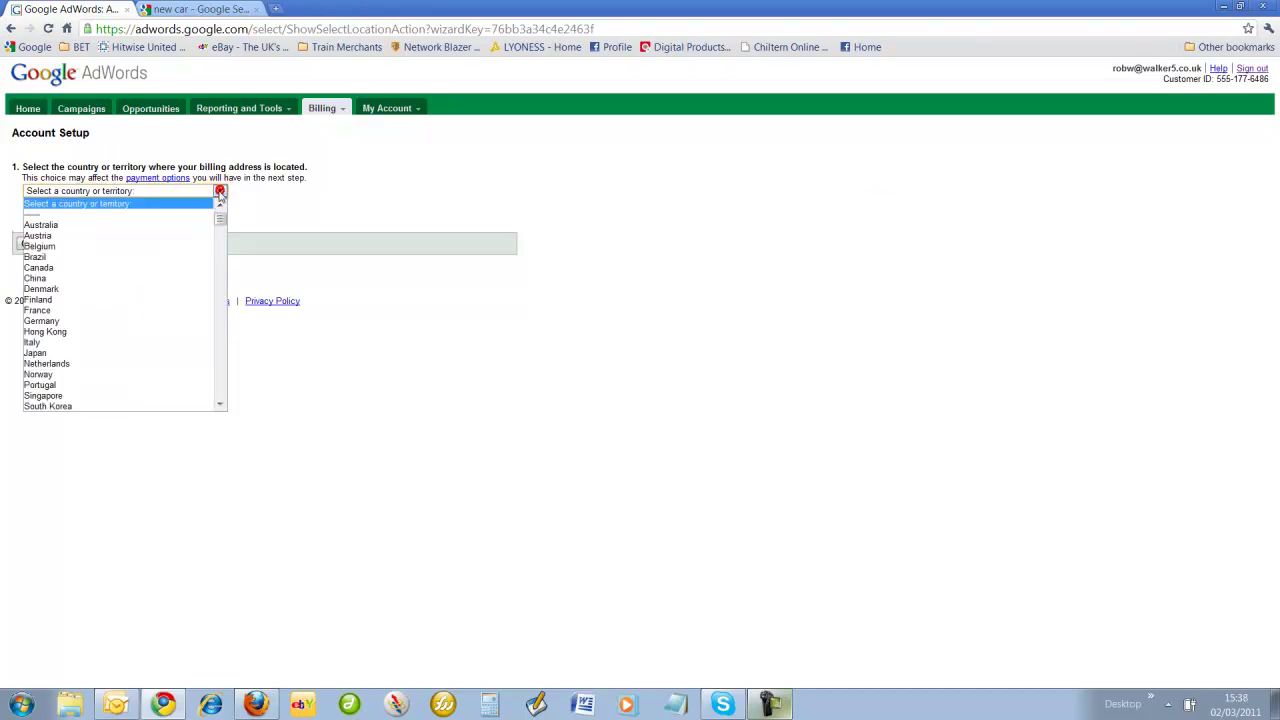
{"action": "left_click_drag", "start_coordinate": [223, 214], "coordinate": [209, 469]}
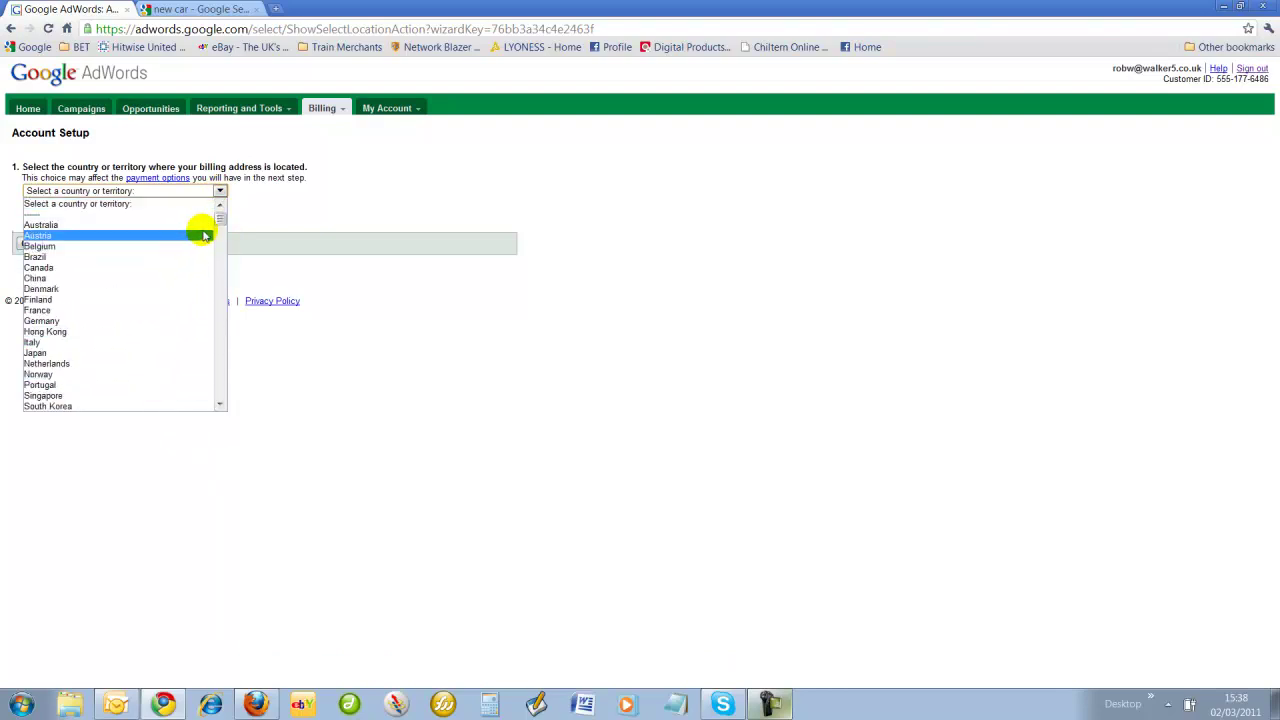
{"action": "left_click_drag", "start_coordinate": [220, 404], "coordinate": [220, 404]}
{"action": "left_click_drag", "start_coordinate": [220, 263], "coordinate": [206, 381]}
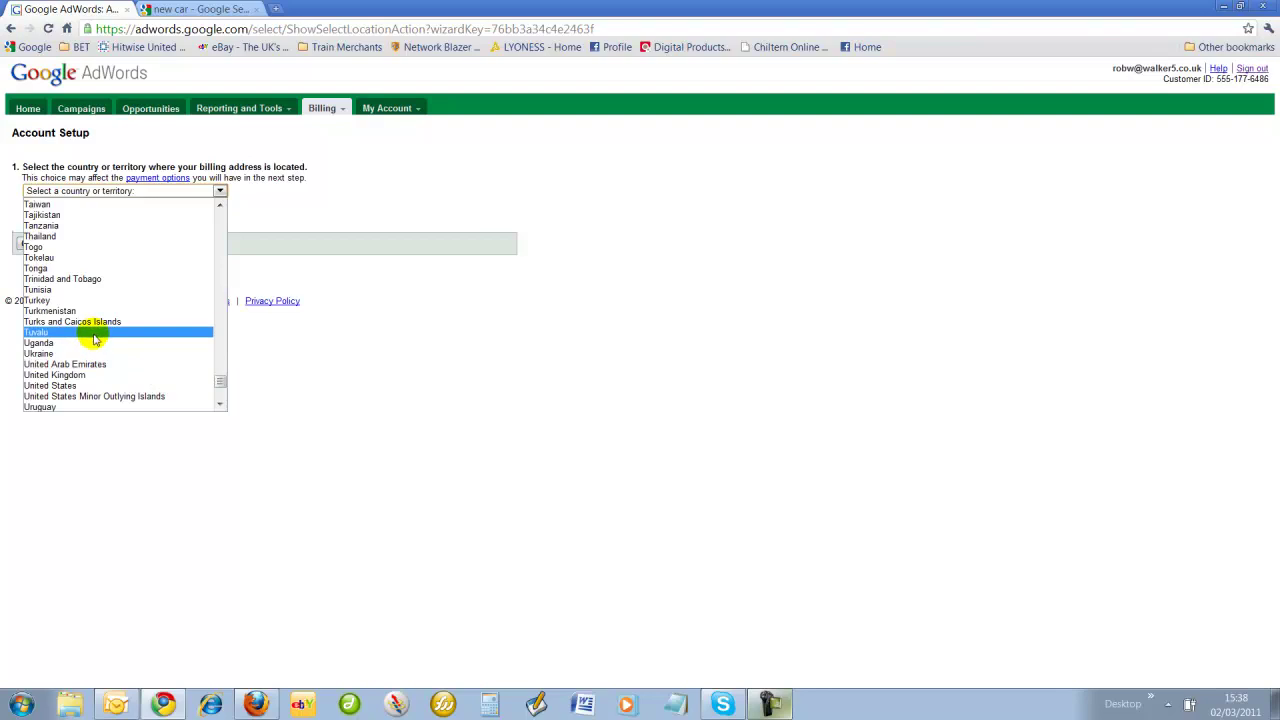
{"action": "left_click", "coordinate": [76, 375]}
{"action": "left_click", "coordinate": [50, 244]}
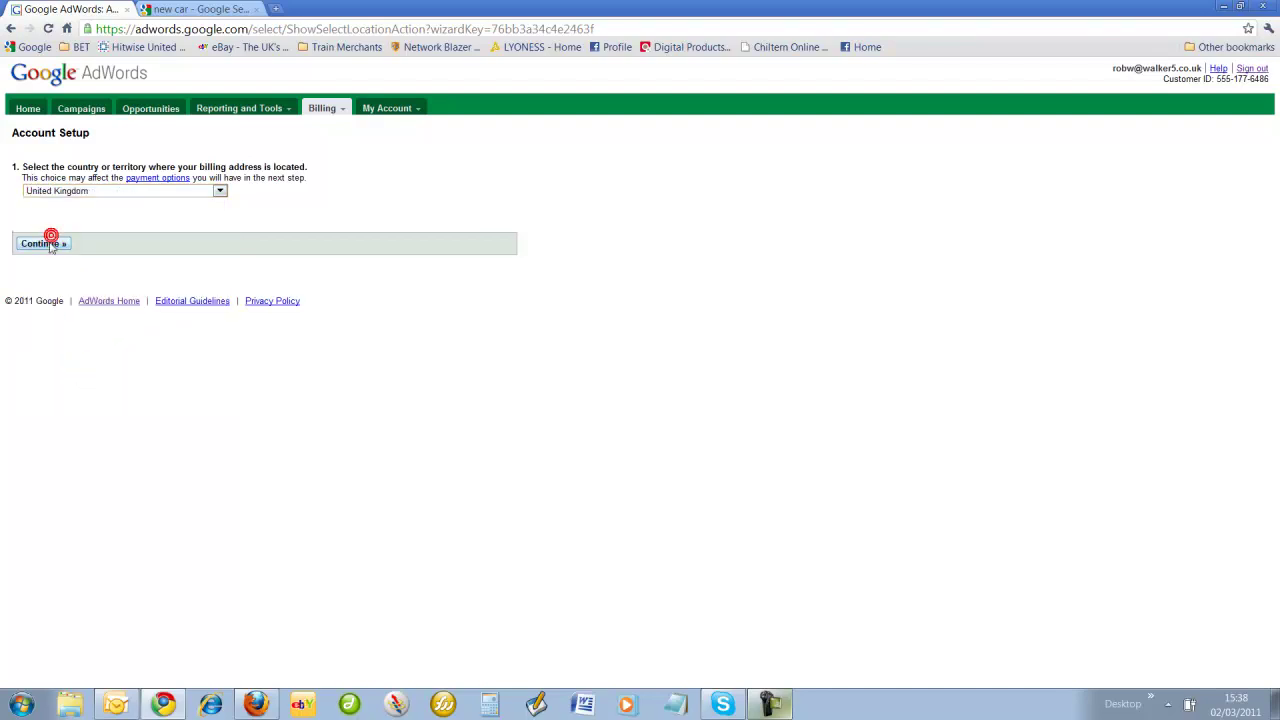